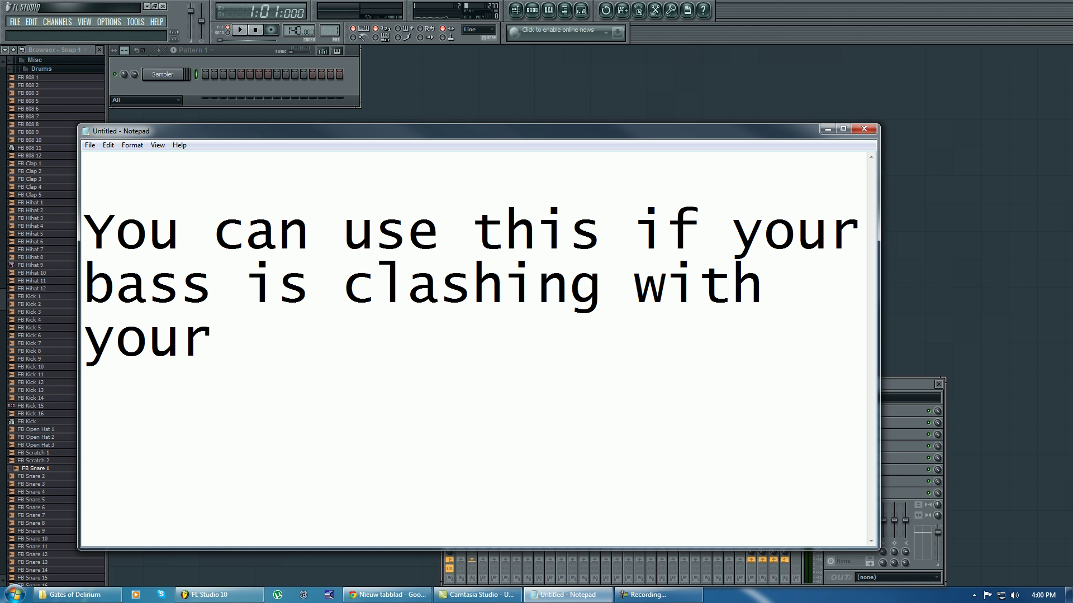
Complete the Notepad note so it continues with "kick or if you want that pumping sound on your synths"
type("want that pumping s")
type("o")
key("BackSpace")
type("ing sound o")
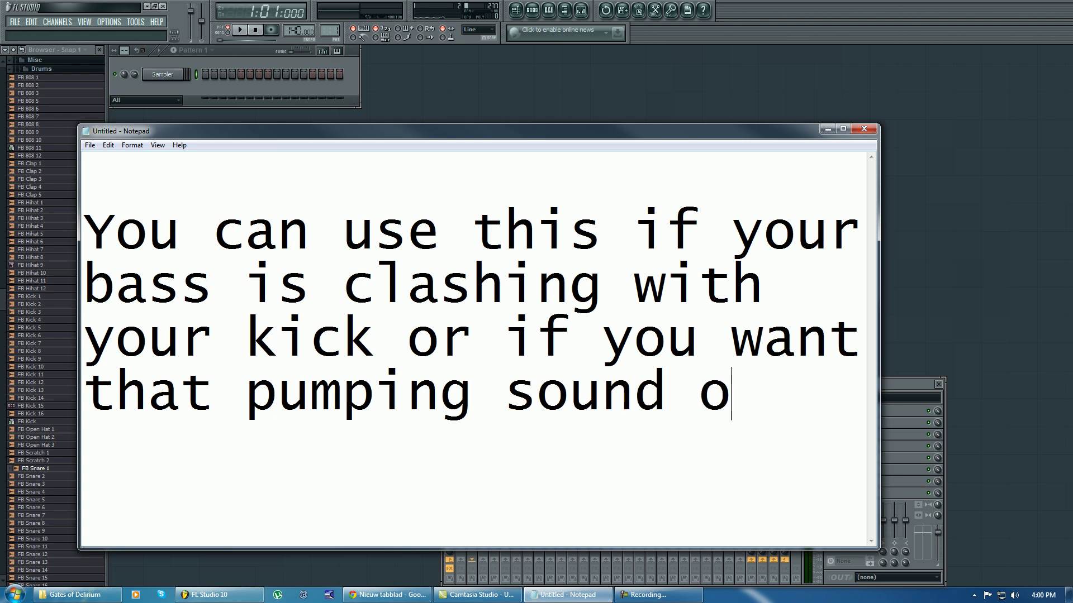
type("n your synths")
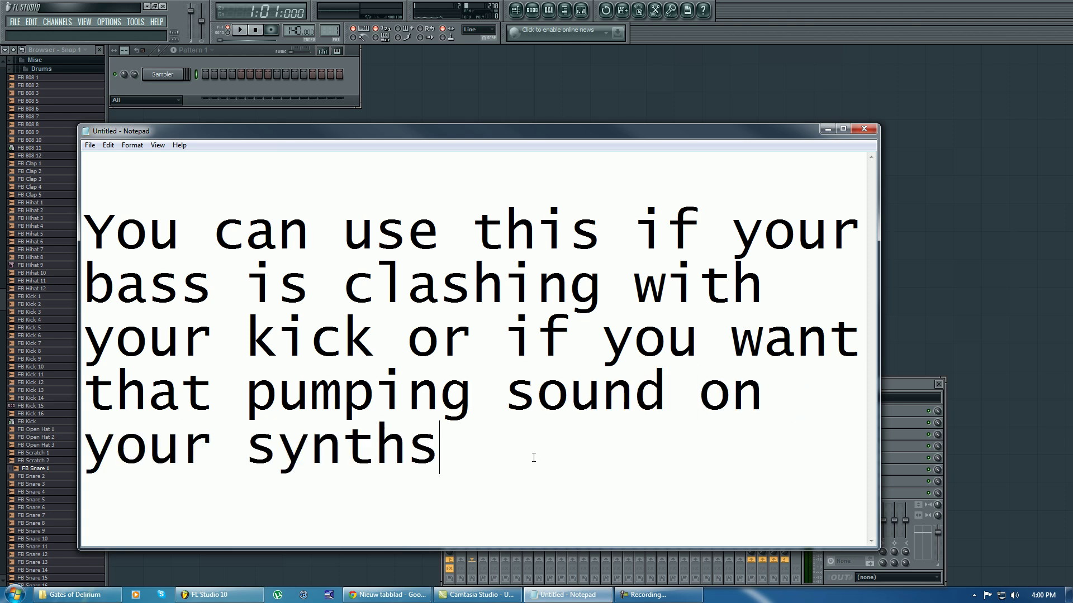
Clear the note's text in Notepad and switch to FL Studio
left_click_drag(534, 458, 180, 187)
key("Delete")
left_click(402, 113)
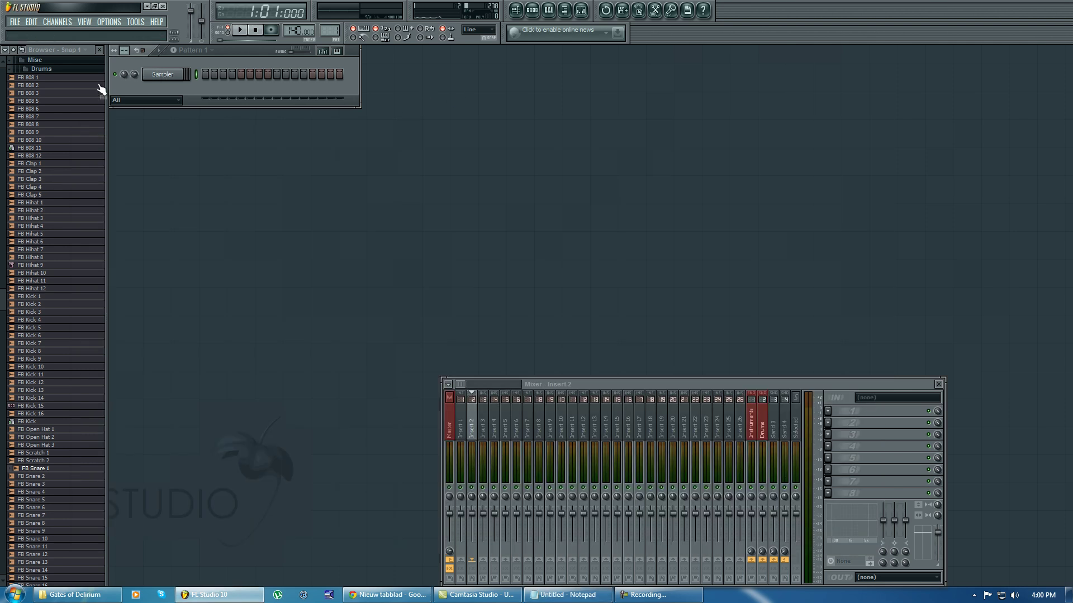
Load FB 808 2 into the Sampler channel and add FB Hihat 1, FB Snare 1 and FB Kick 14 as new channels
left_click(51, 86)
left_click_drag(51, 89, 147, 76)
left_click_drag(50, 202, 103, 172)
left_click_drag(149, 89, 149, 90)
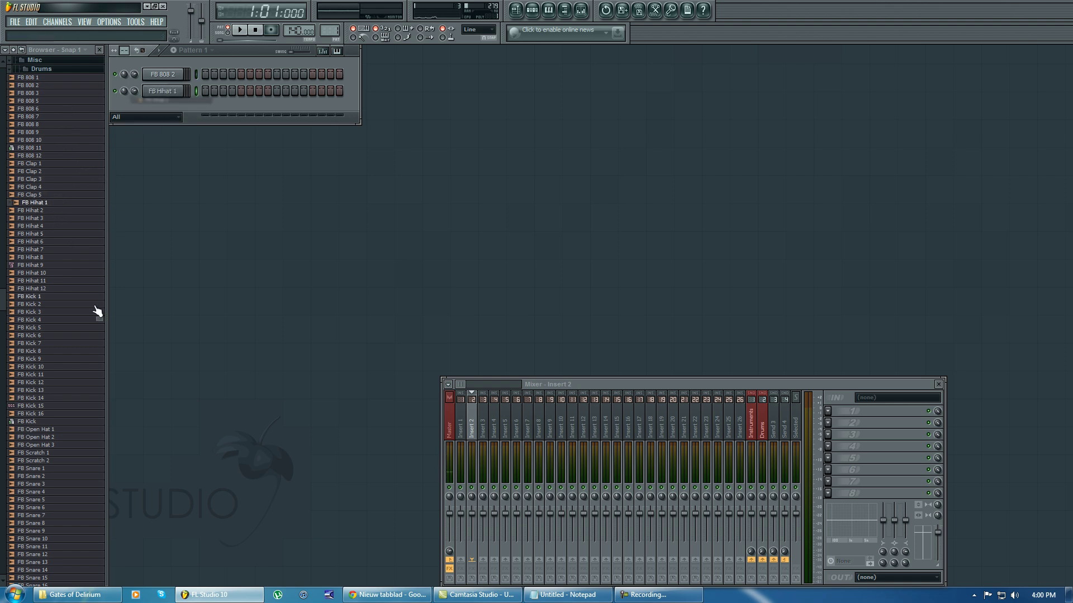
left_click_drag(75, 480, 60, 471)
left_click_drag(161, 112, 150, 124)
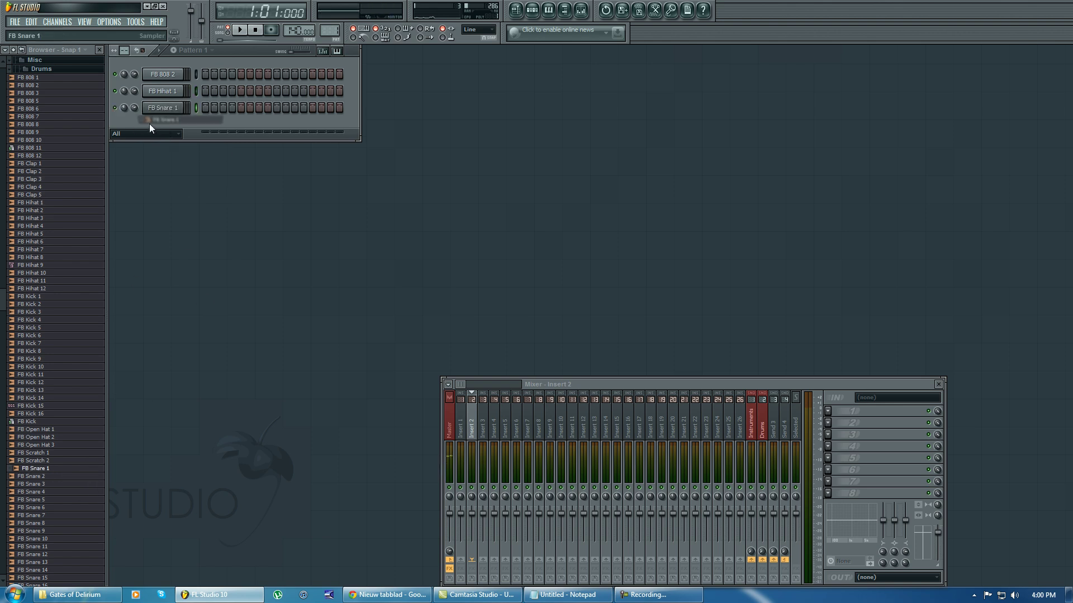
left_click_drag(44, 397, 163, 127)
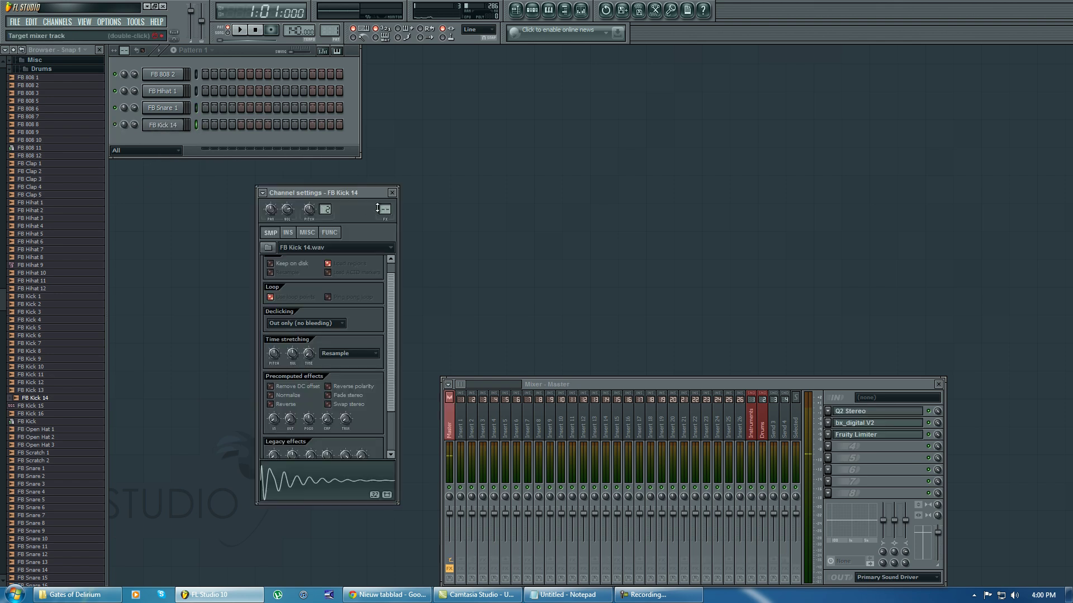
Route the FB 808 2 channel to mixer track 2
left_click(167, 75)
scroll(382, 199, "up", 1)
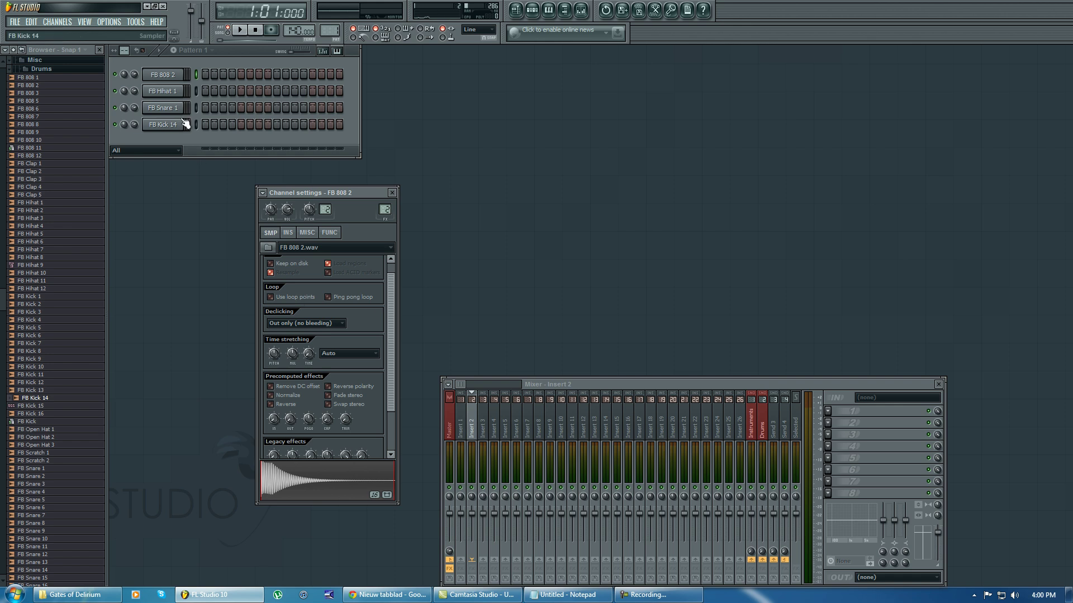
right_click(168, 92)
left_click(169, 91)
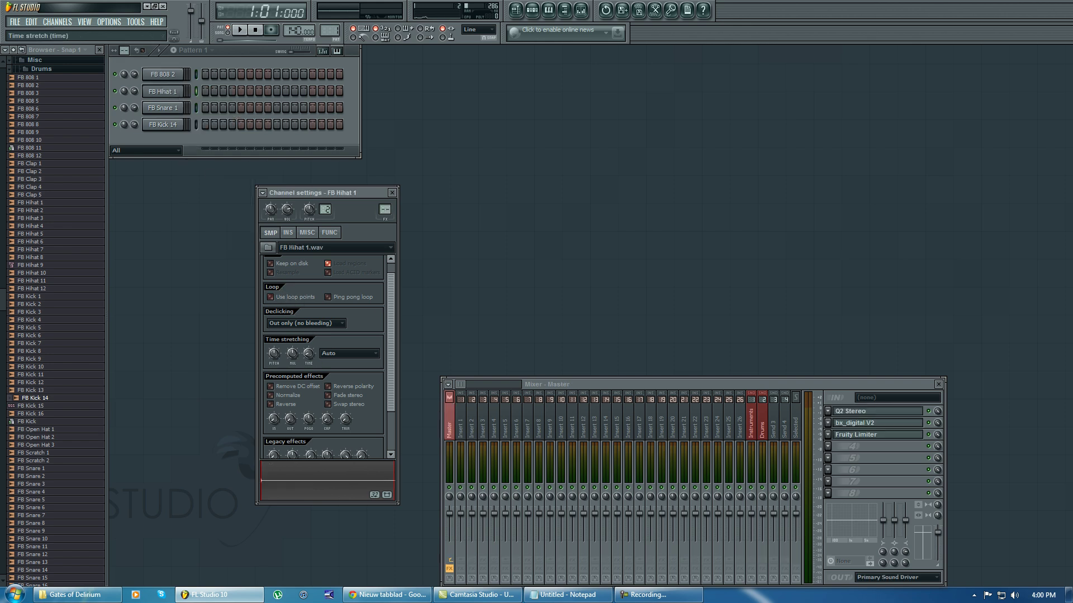
Program Pattern 1 with the hi-hat every 2 steps, the 808 and kick on steps 1 and 7, the snare on step 9, and play it
right_click(174, 91)
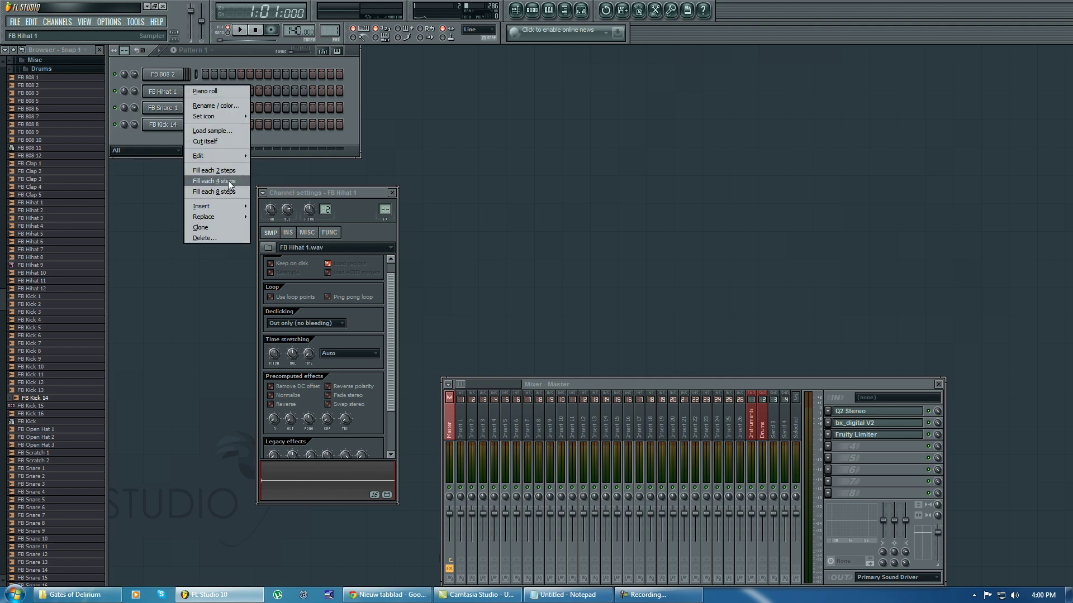
left_click(217, 170)
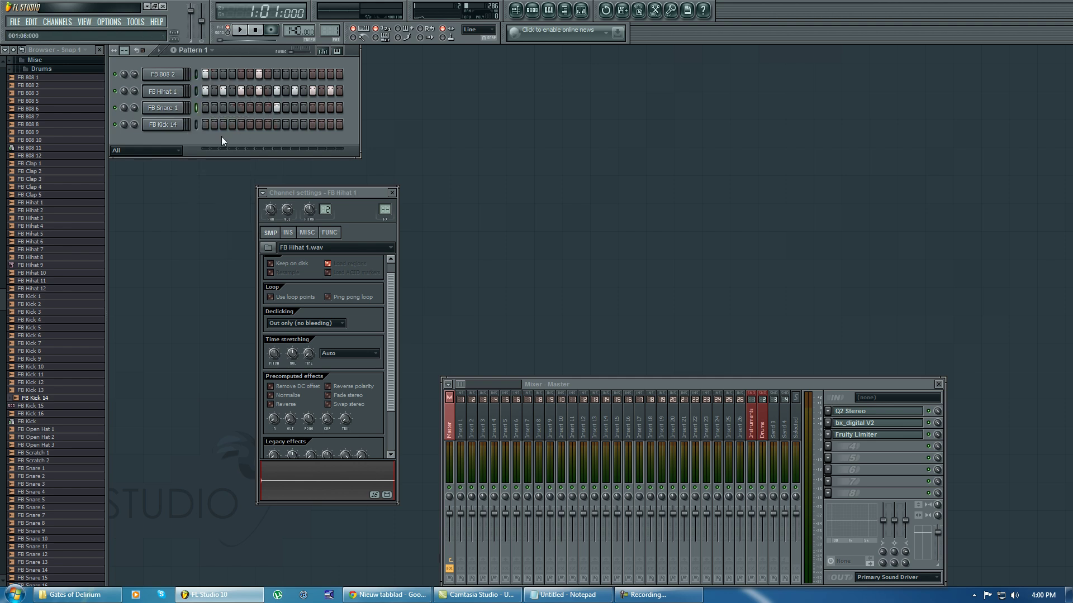
left_click(259, 126)
key("space")
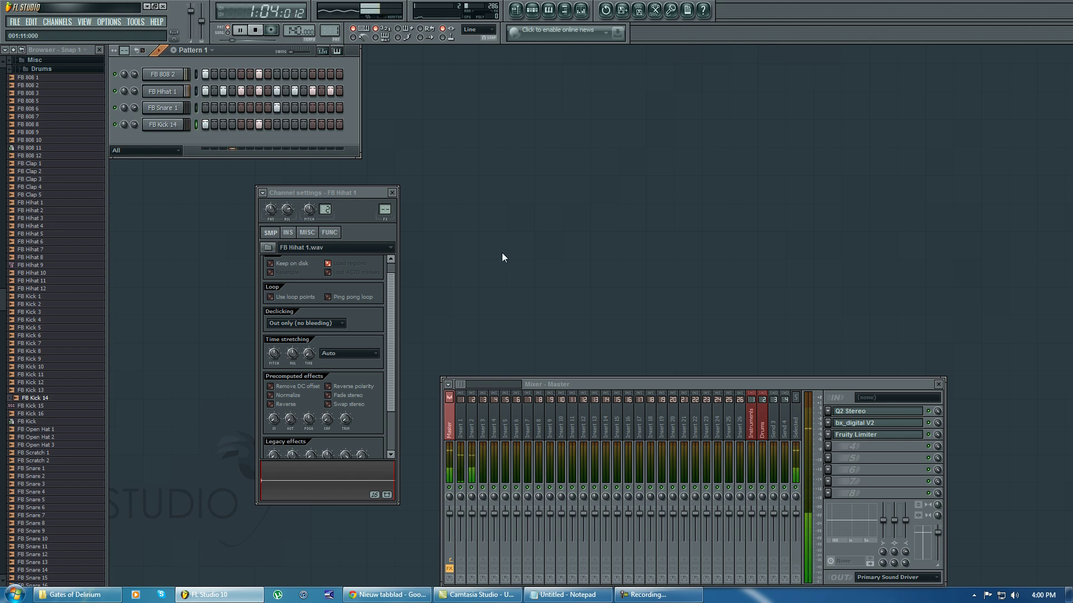
Close the channel settings and load Fruity Parametric EQ 2 in the first effect slot of mixer track Insert 2
left_click(392, 194)
left_click(471, 436)
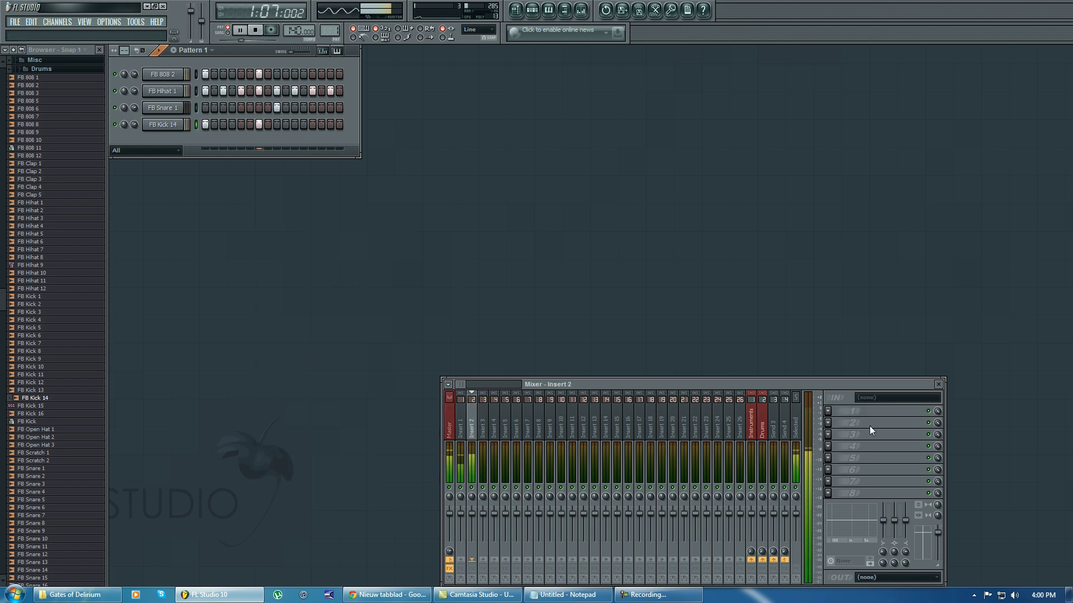
left_click(832, 411)
left_click(949, 415)
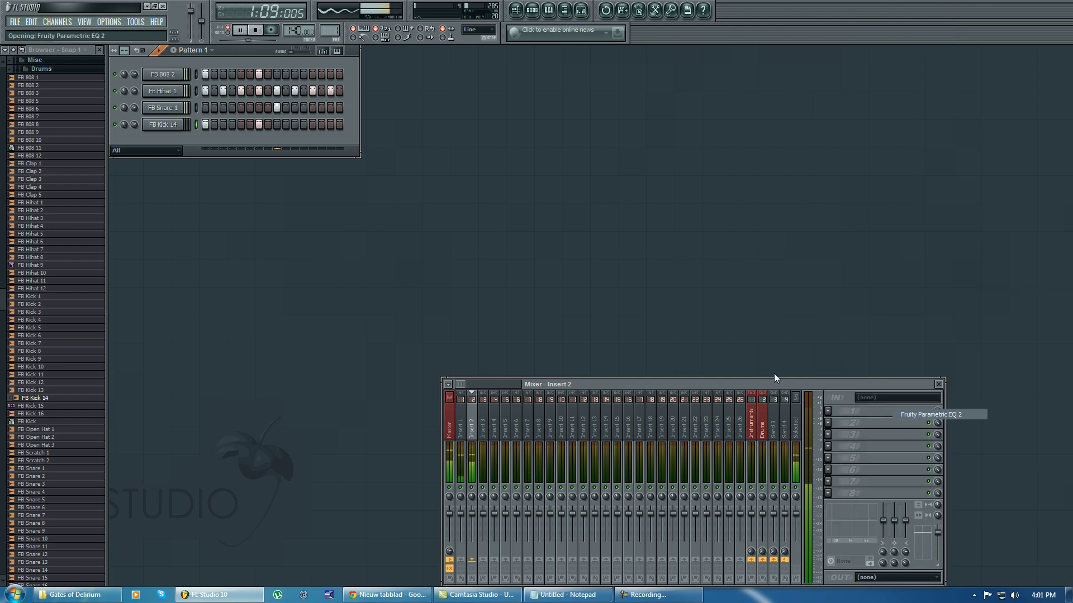
Make EQ band 7 a low pass at about 262 Hz and lower the Insert 2 fader to about -7.3 dB
left_click_drag(501, 259, 501, 270)
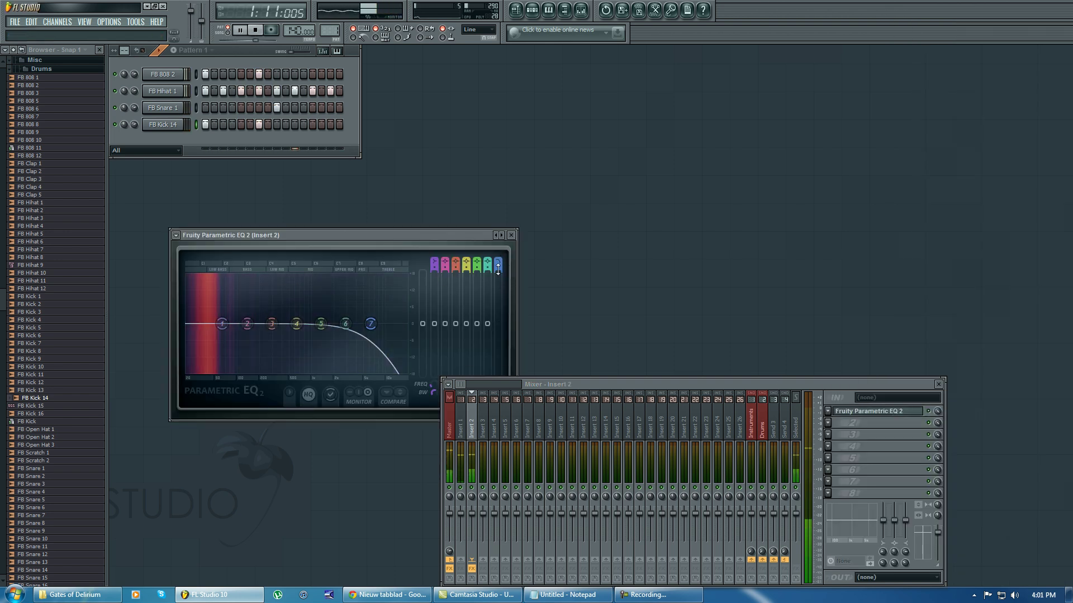
left_click_drag(371, 323, 269, 323)
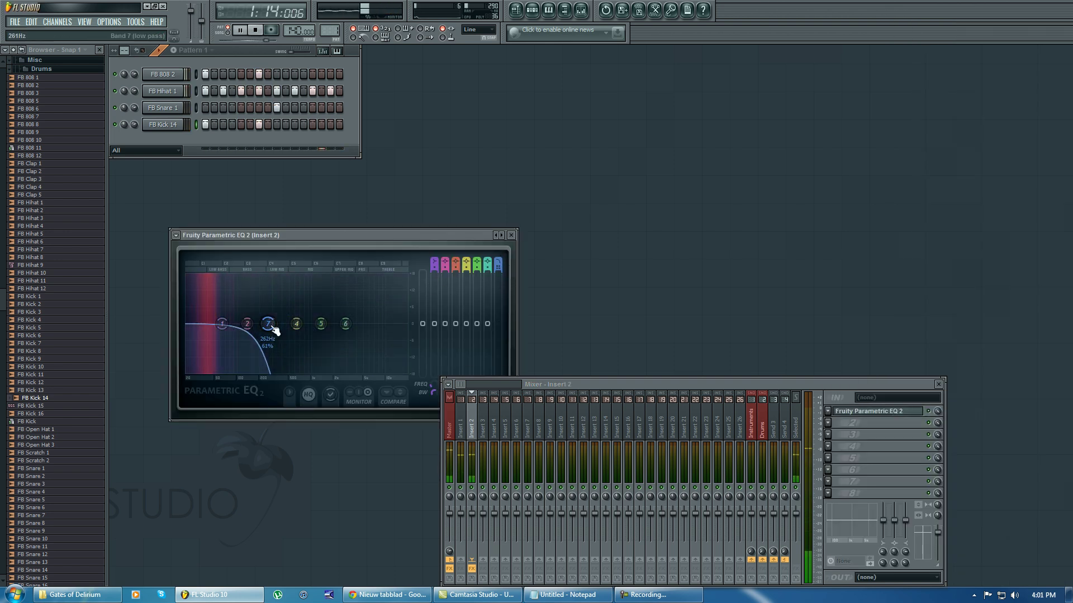
left_click(510, 236)
left_click_drag(472, 514, 471, 521)
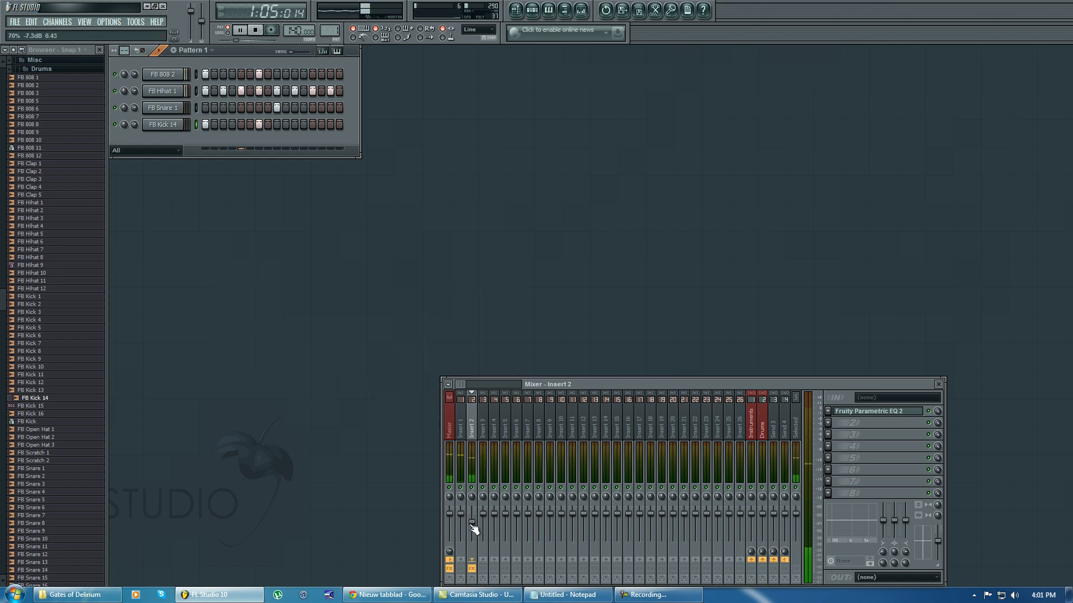
Load Fruity Peak Controller in the first effect slot of mixer track Insert 1, close its window and stop playback
left_click(468, 429)
left_click(836, 412)
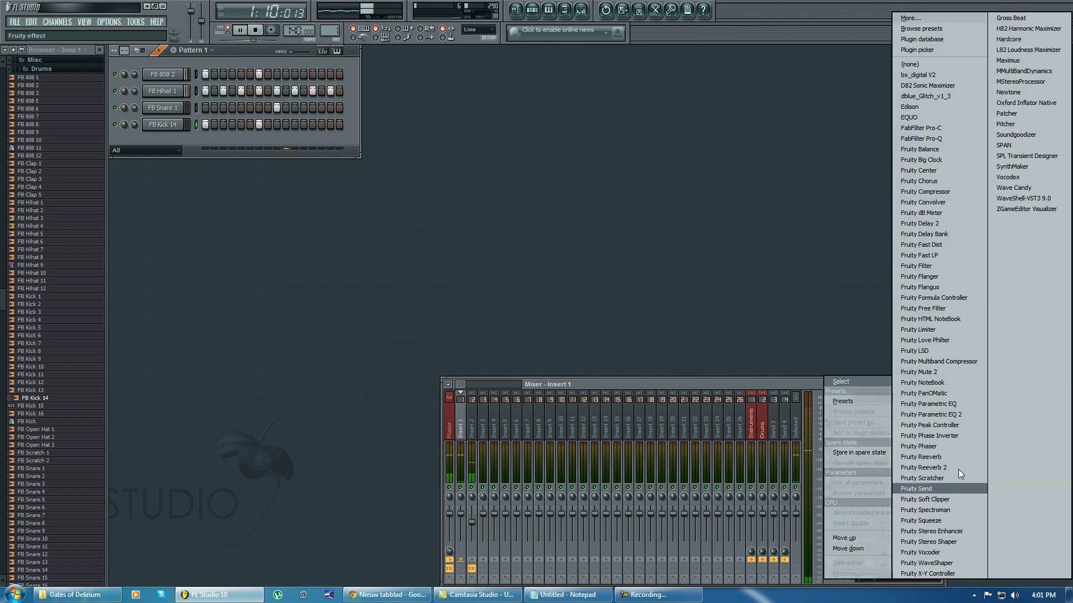
left_click(950, 426)
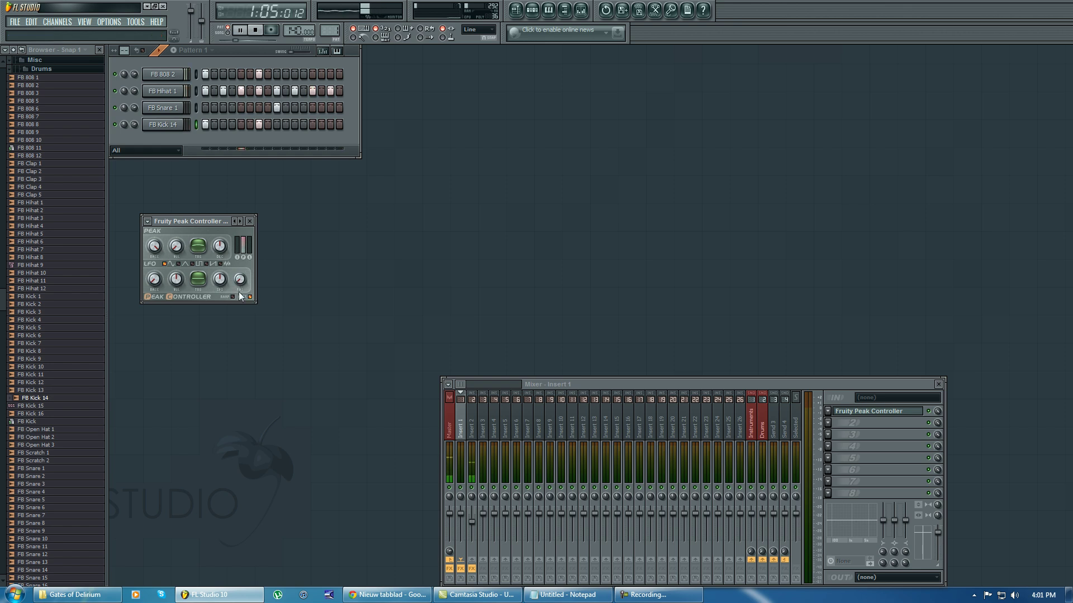
left_click(249, 221)
key("space")
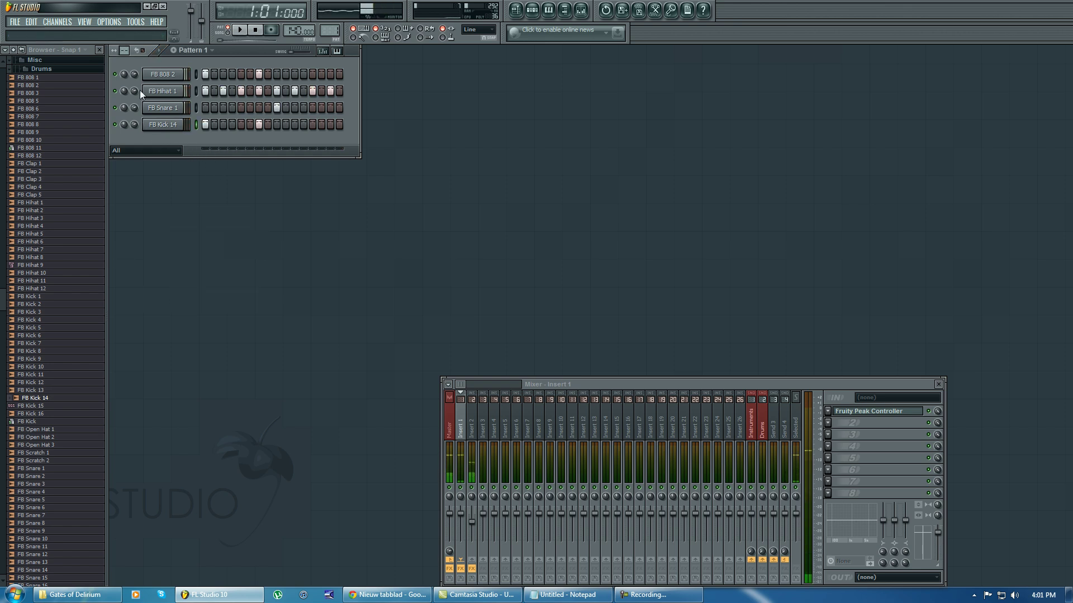
Link the FB 808 2 channel's volume to the Peak Controller as internal controller and play the pattern
right_click(136, 77)
left_click(171, 160)
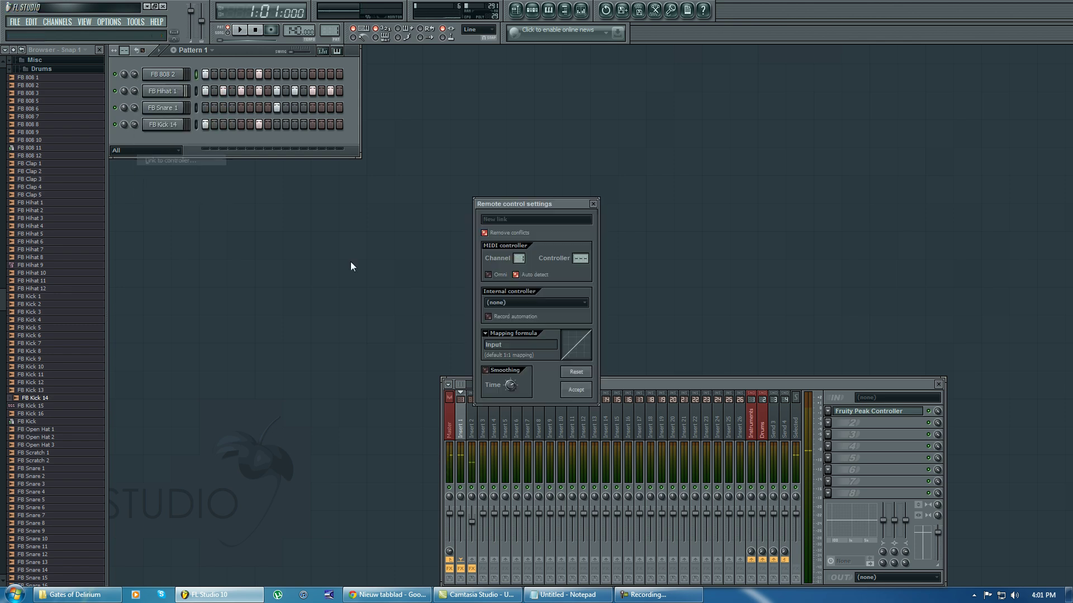
left_click(524, 305)
left_click(522, 342)
left_click(576, 390)
key("space")
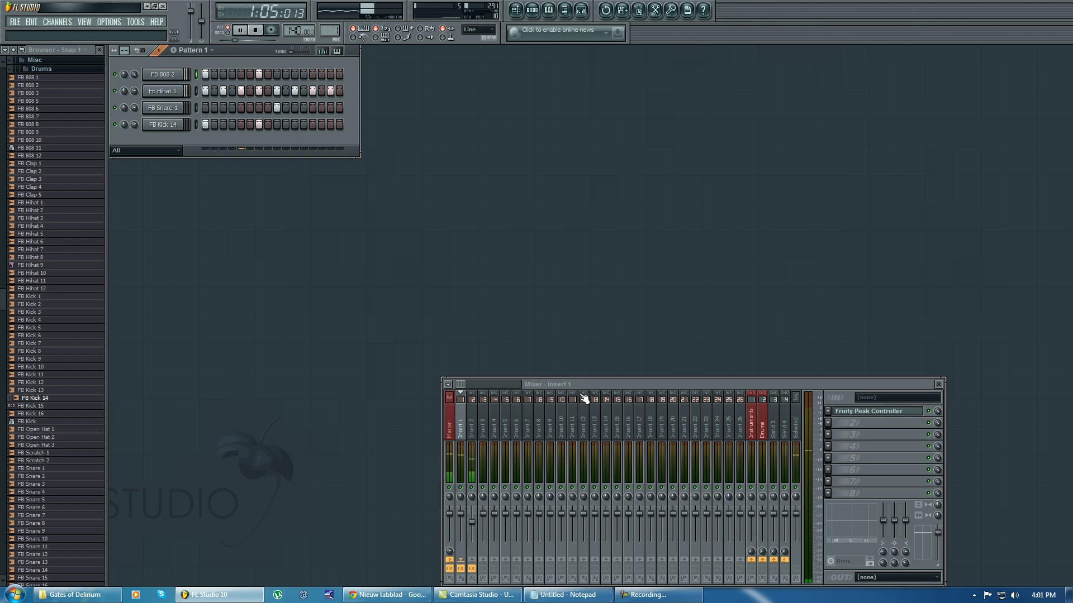
Move the mixer higher and adjust the peak decay speed of Insert 1's Fruity Peak Controller while auditioning the pattern
left_click_drag(588, 381, 563, 223)
key("space")
key("space")
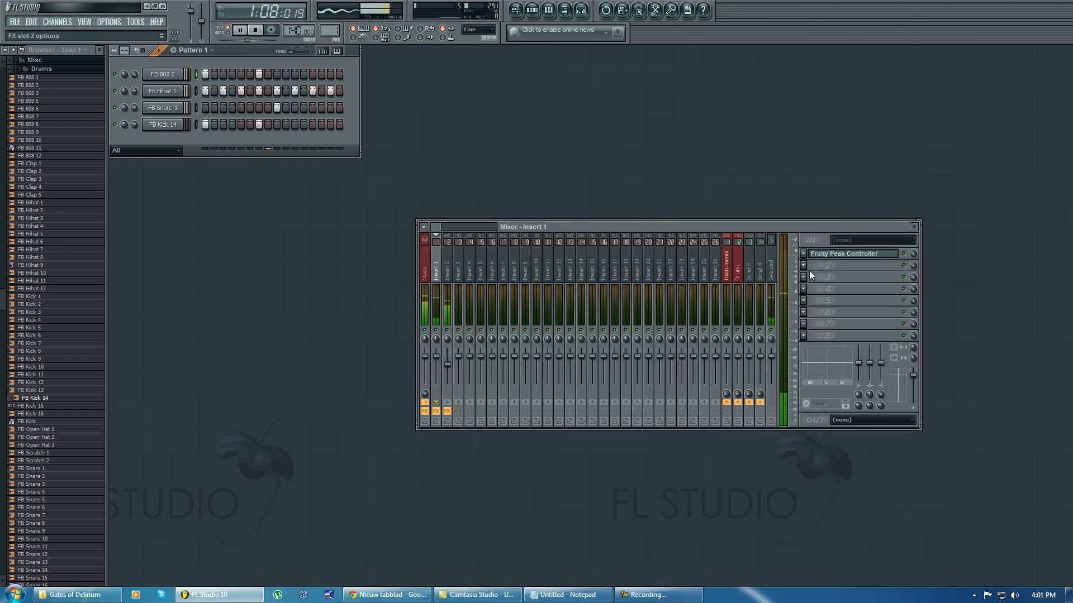
left_click(834, 255)
key("space")
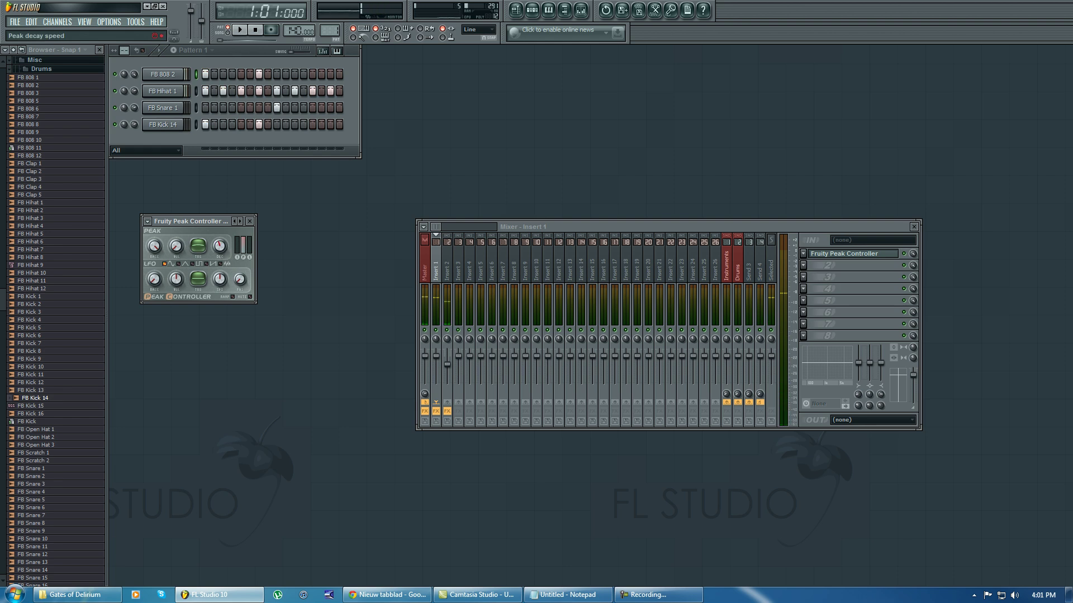
key("space")
key("space")
key("space")
key("space")
key("space")
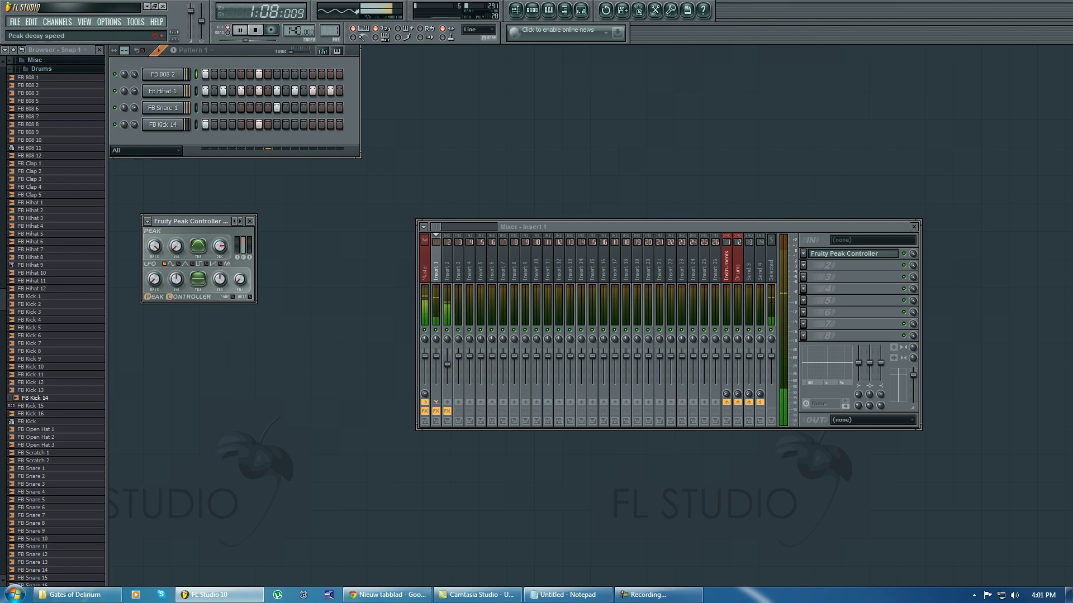
left_click(249, 223)
key("space")
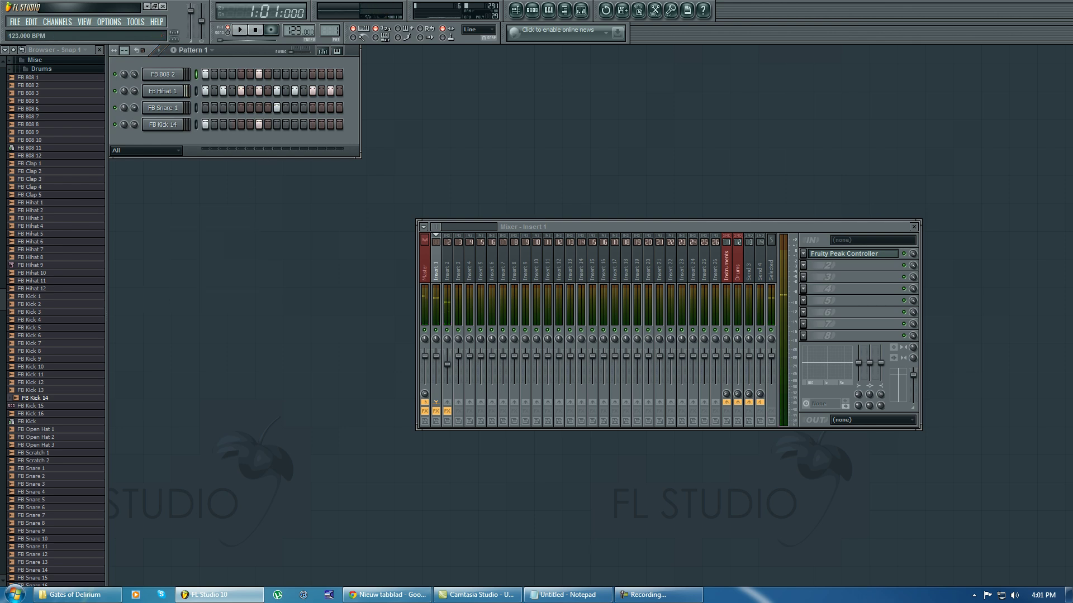
Set the tempo to 126 BPM and clear all steps of the FB Hihat 1 channel
left_click_drag(215, 90, 342, 91)
right_click(171, 79)
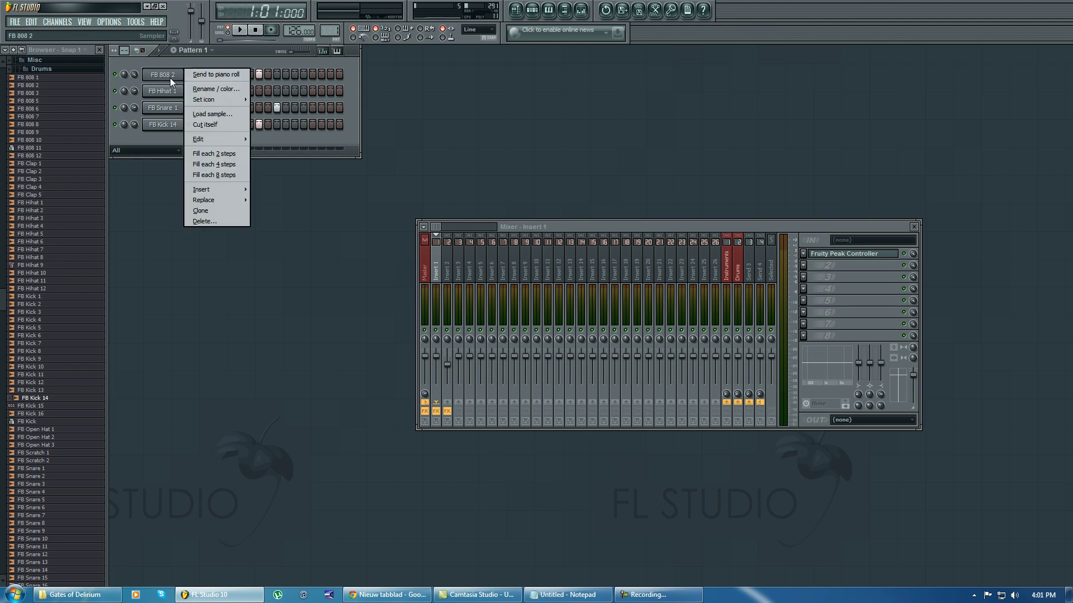
left_click(204, 221)
left_click(628, 334)
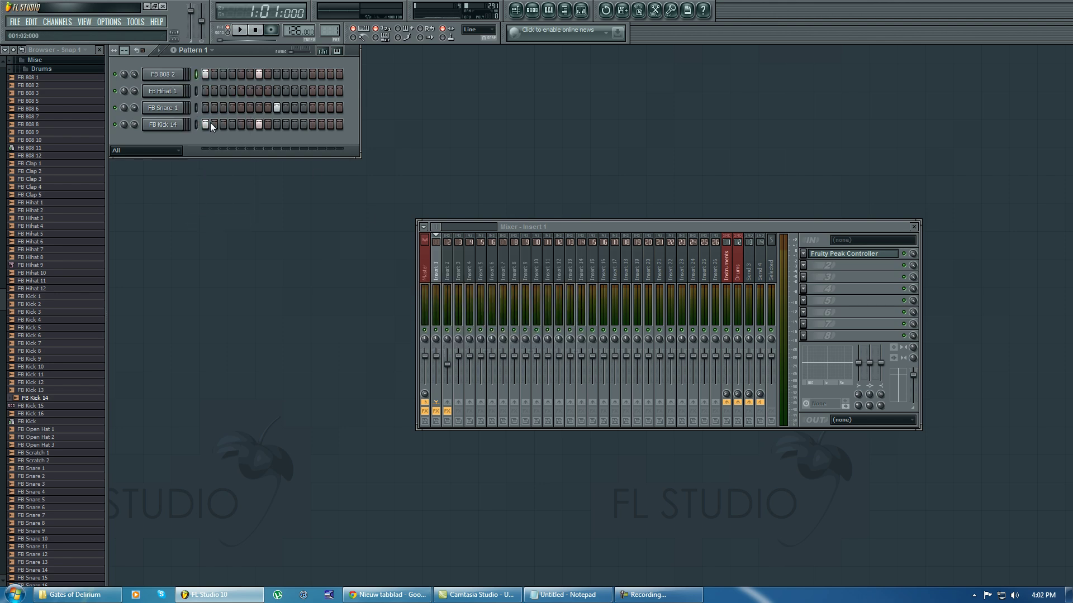
Fill the FB Kick 14 channel each 4 steps and replace the FB 808 2 channel with Sytrus
right_click(182, 124)
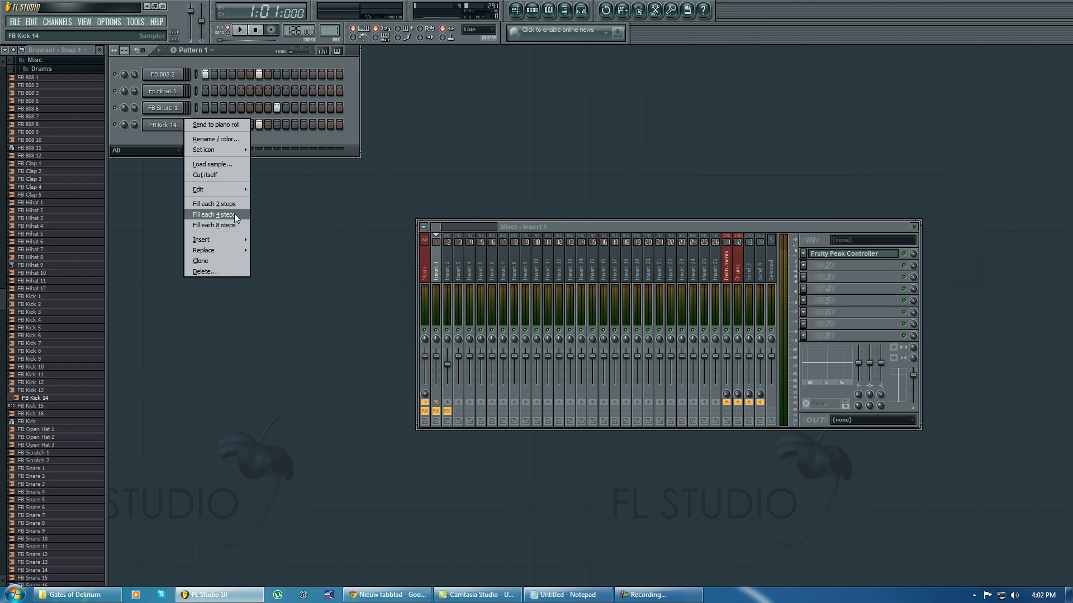
right_click(180, 75)
mouse_move(226, 203)
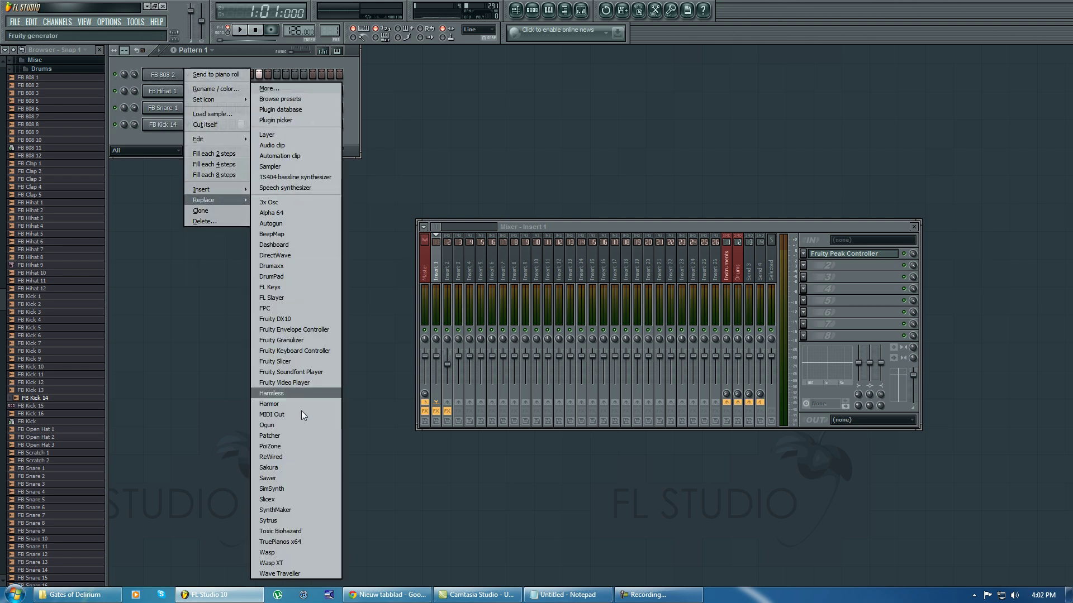
left_click(296, 519)
left_click_drag(243, 163, 238, 148)
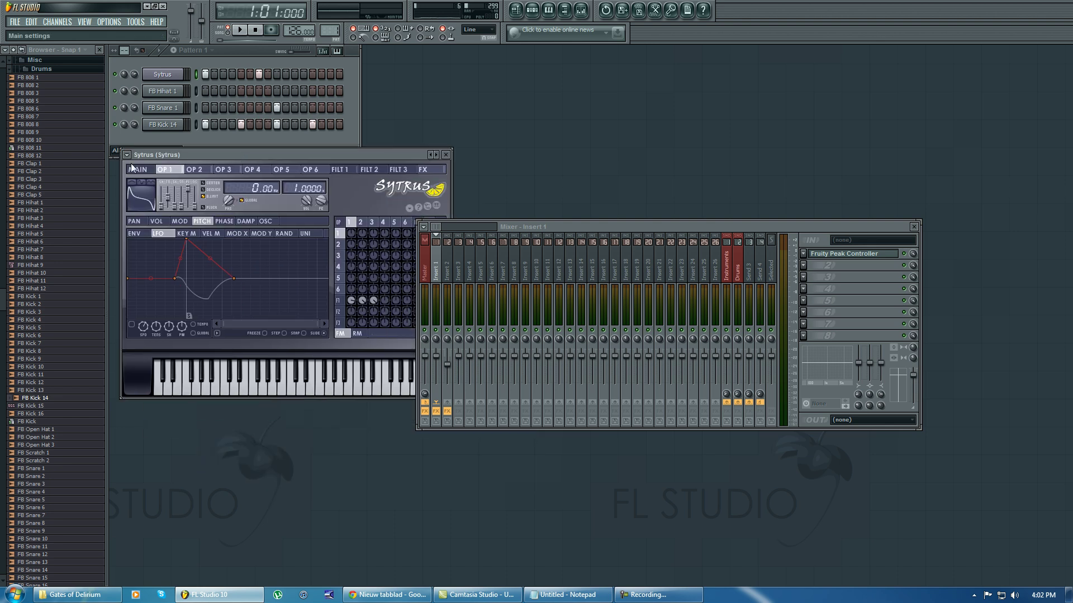
Load the Eurogate arp preset in Sytrus and close the synth's window
left_click(127, 154)
mouse_move(162, 186)
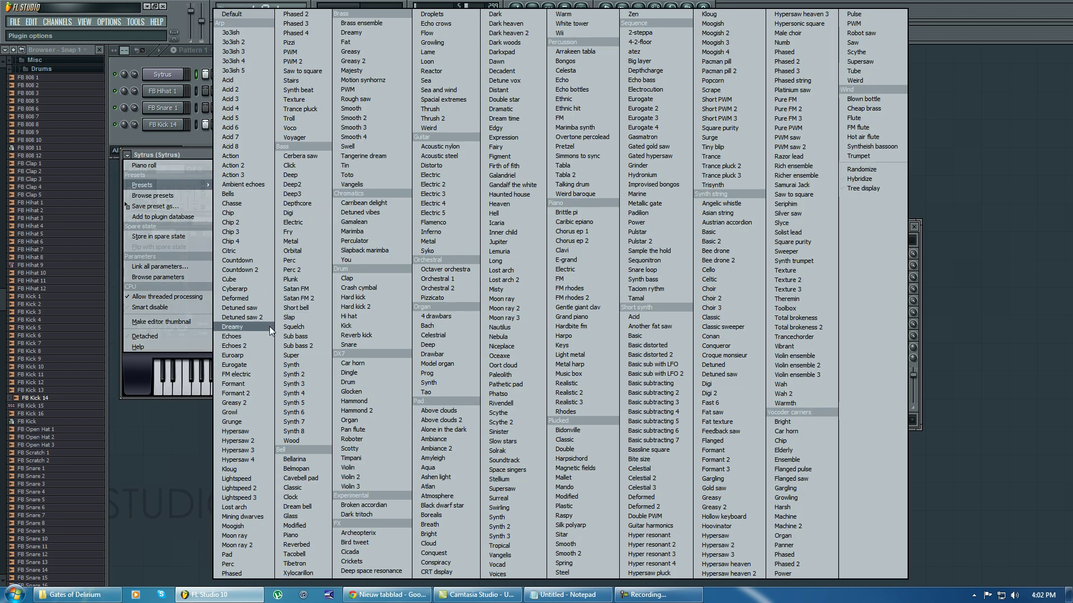
left_click(260, 364)
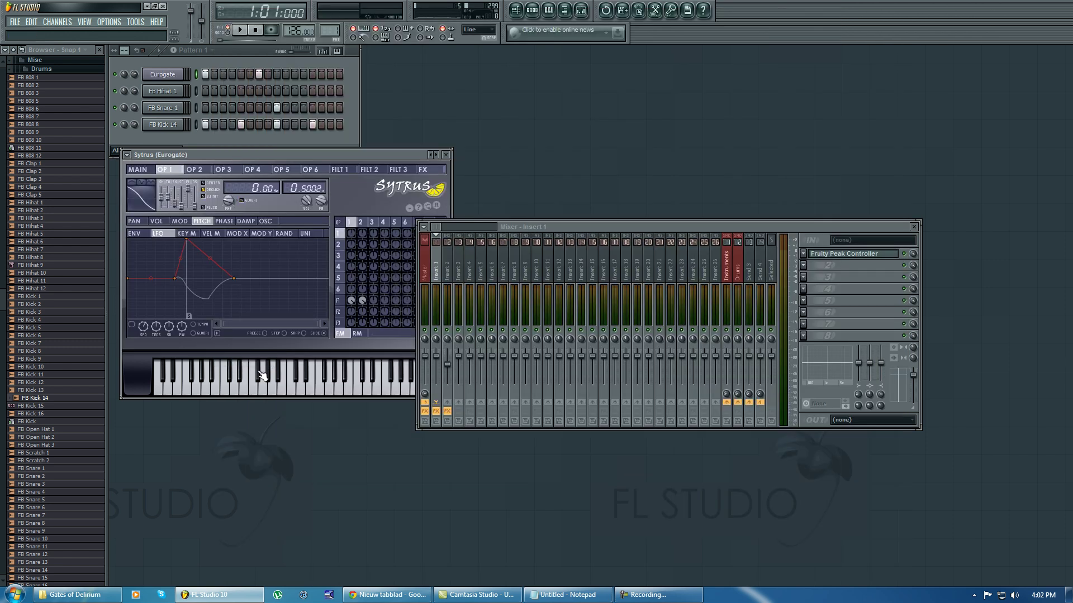
left_click(447, 154)
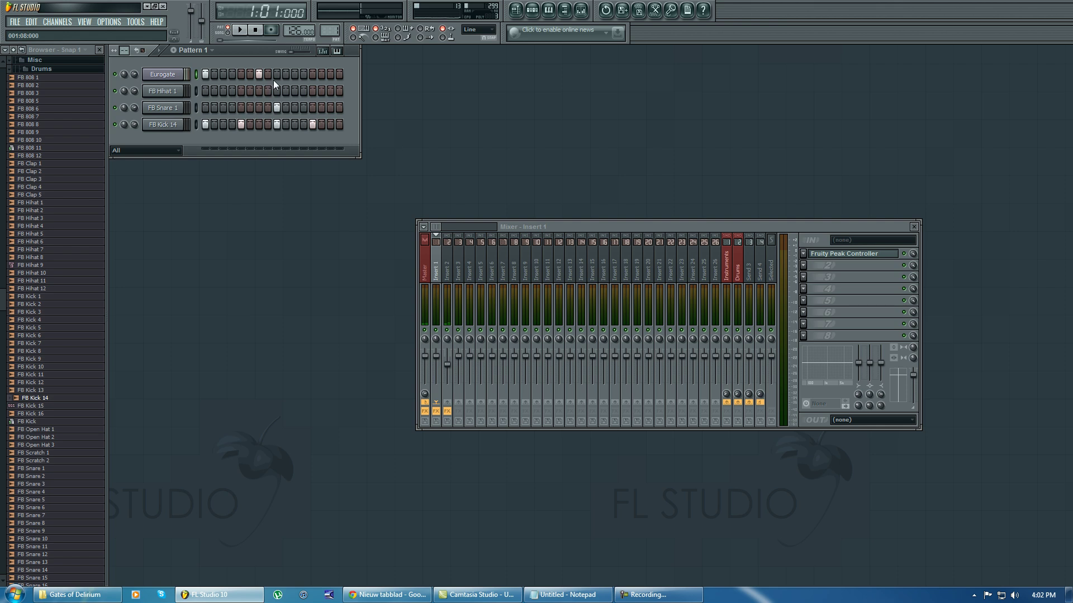
Send the Eurogate channel to the piano roll and draw three one-bar notes an octave apart in bar 1
right_click(178, 74)
left_click(207, 74)
left_click(164, 342)
left_click_drag(199, 355, 203, 470)
left_click_drag(185, 385, 133, 391)
left_click(163, 306)
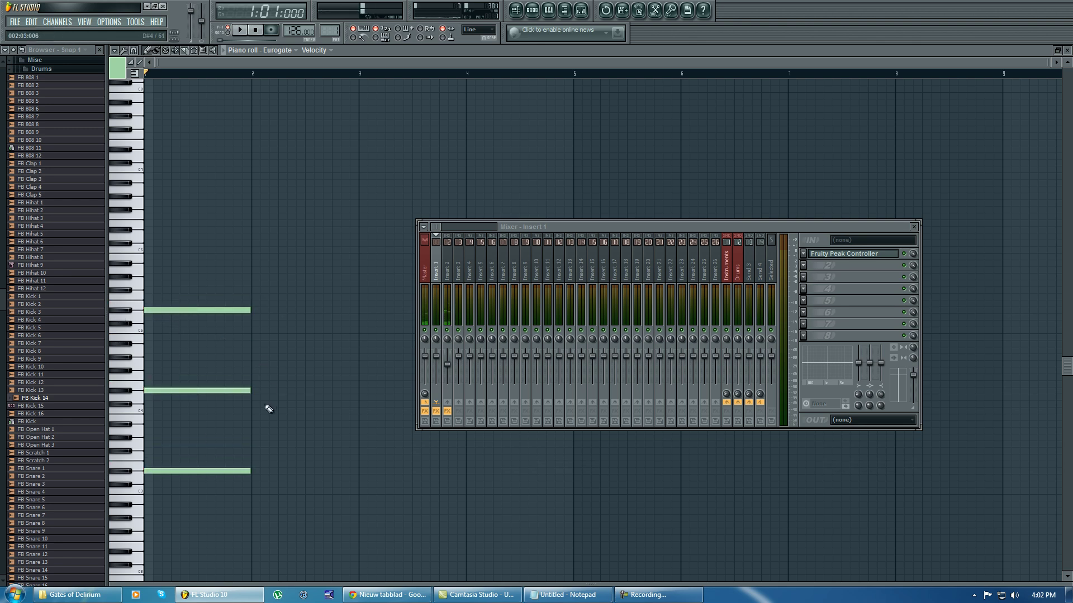
Copy the octave notes into bars 2 and 3, each copy two semitones higher, and stretch the bar 3 notes through bar 4
key("ctrl+a")
left_click_drag(212, 393, 438, 365)
left_click_drag(612, 229, 789, 227)
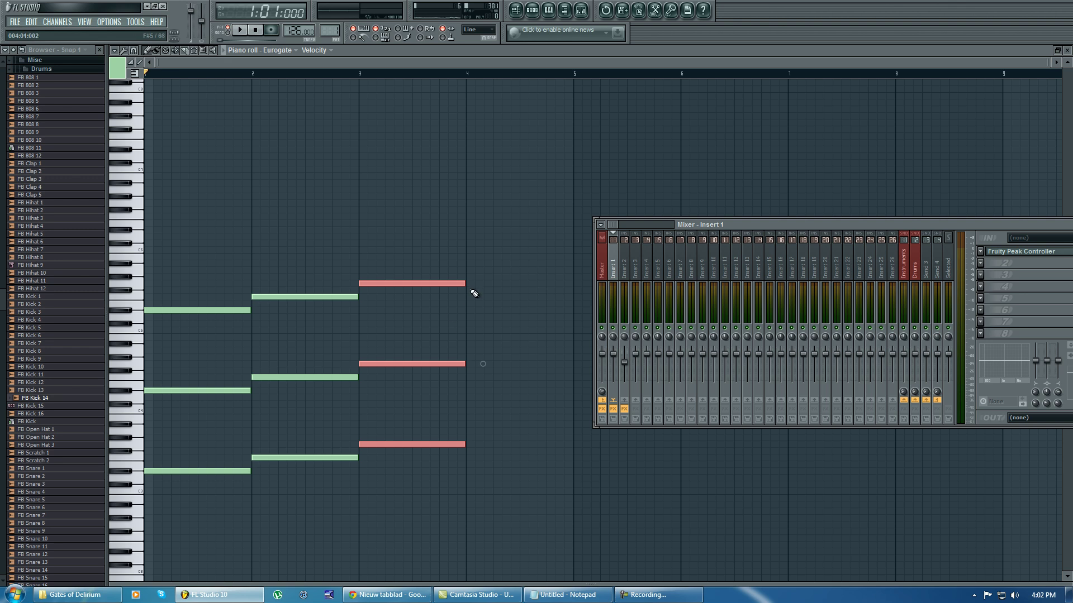
left_click_drag(517, 289, 566, 293)
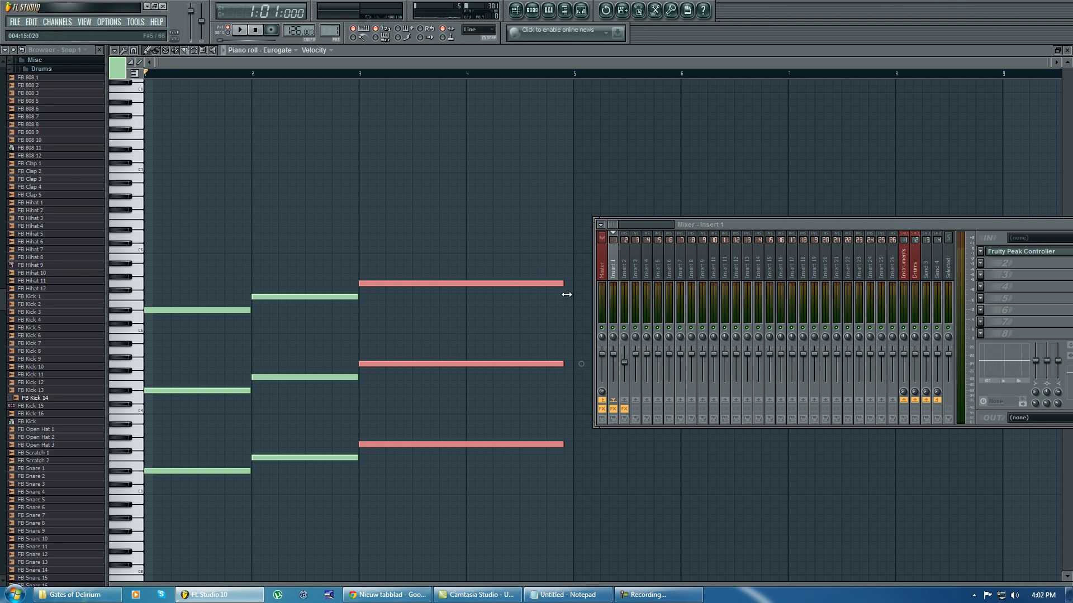
Add a sustained three-note chord above the octave notes, as two-bar notes in bars 1–2 and 3–4, and play the pattern
left_click(259, 280)
left_click_drag(204, 311, 360, 196)
right_click(168, 207)
right_click(190, 237)
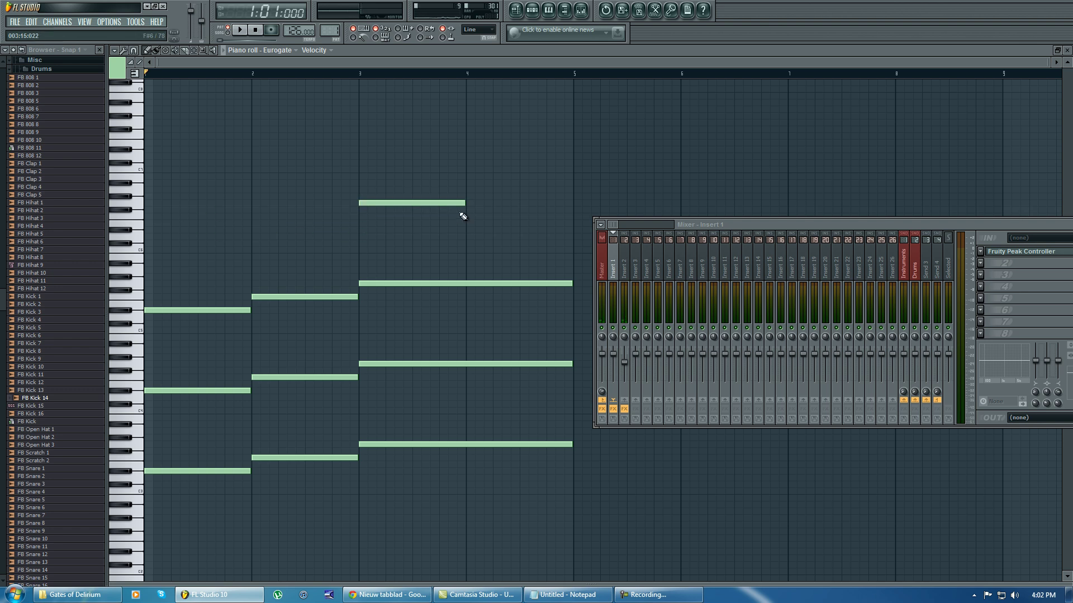
left_click_drag(465, 204, 565, 217)
left_click_drag(218, 181, 84, 182)
left_click_drag(223, 149, 120, 157)
left_click(364, 157)
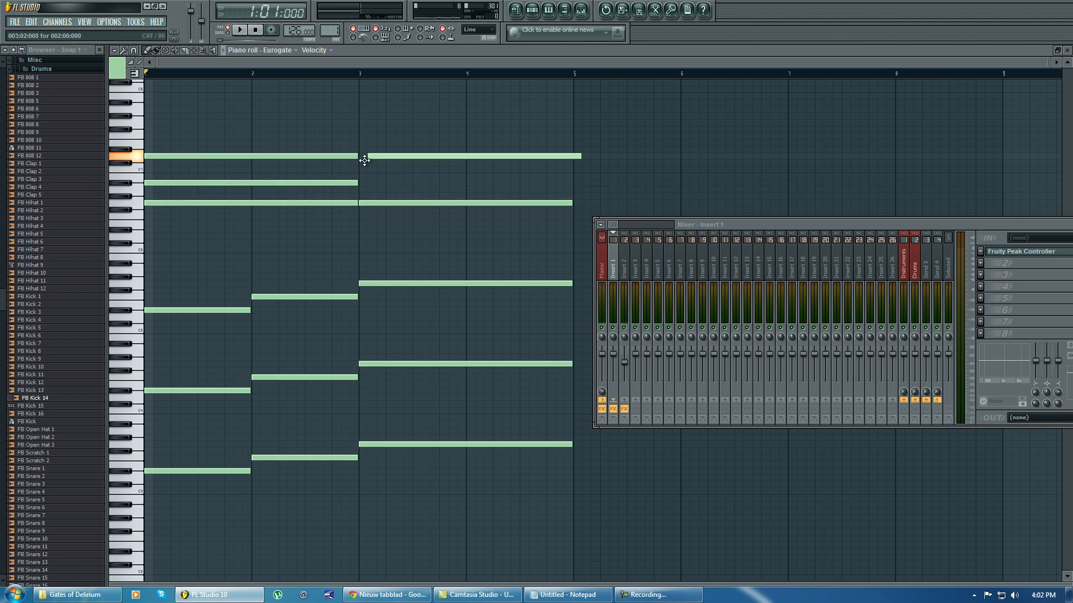
left_click_drag(364, 180, 361, 188)
key("space")
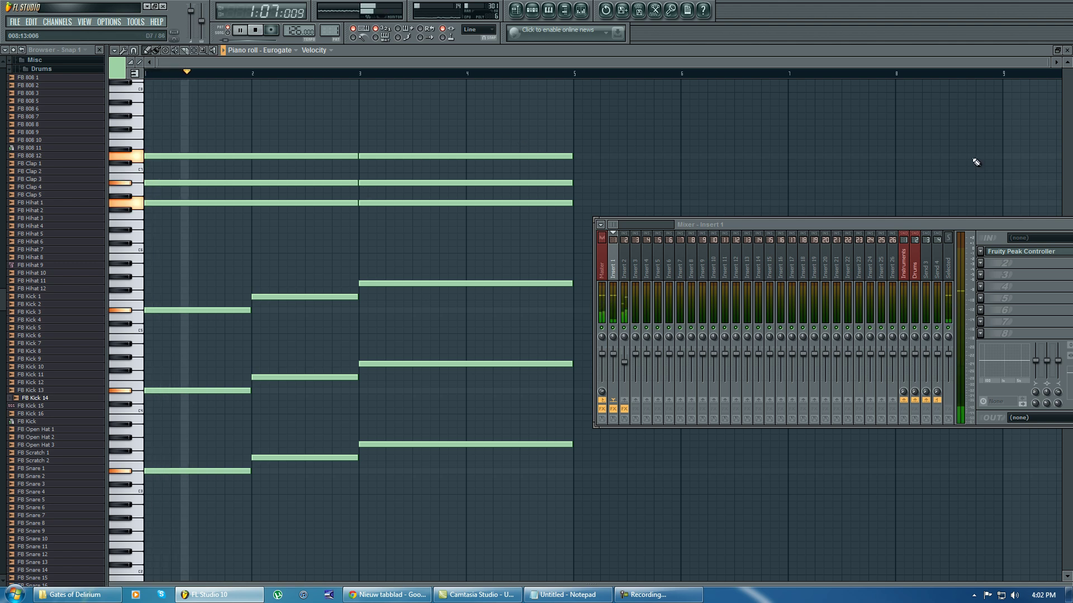
Close the piano roll, move the mixer clear of the edge and lower the Insert 2 volume to 24% while playing the pattern
left_click(1066, 49)
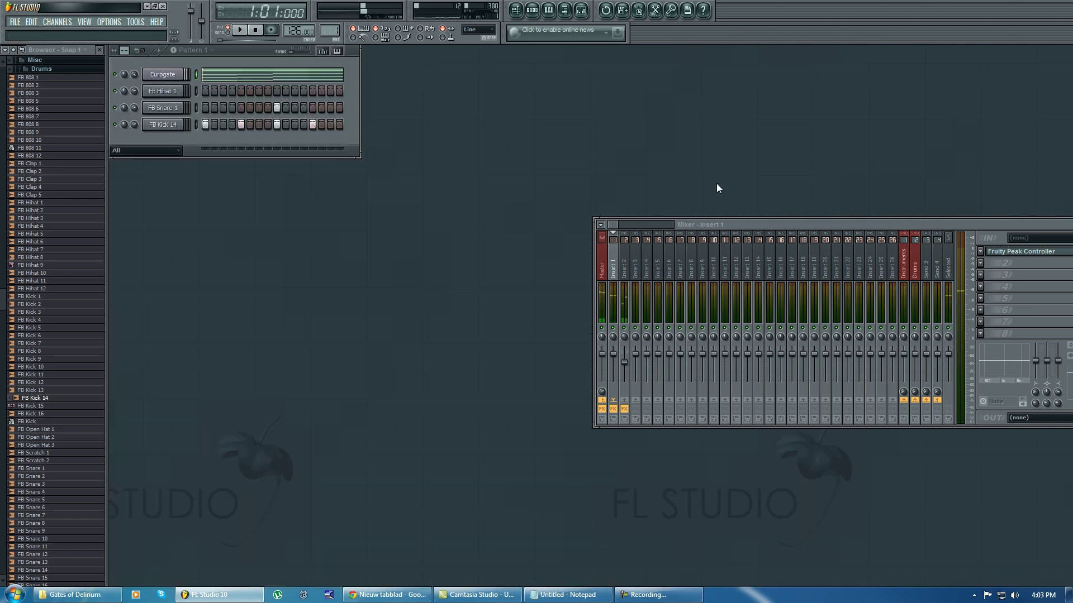
left_click_drag(813, 221, 534, 197)
left_click(347, 246)
key("space")
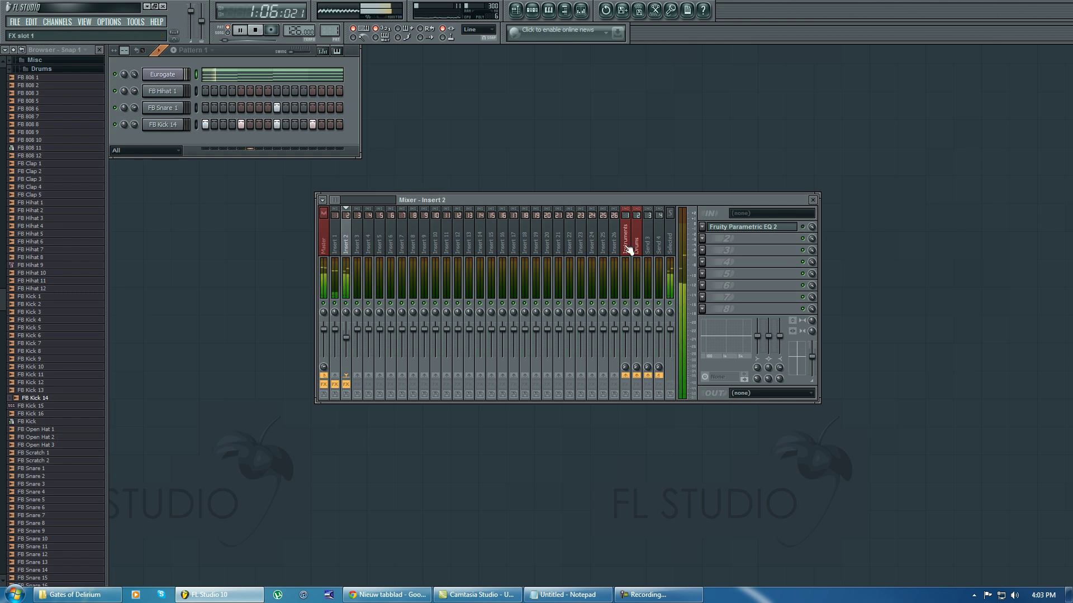
left_click_drag(347, 338, 346, 346)
key("space")
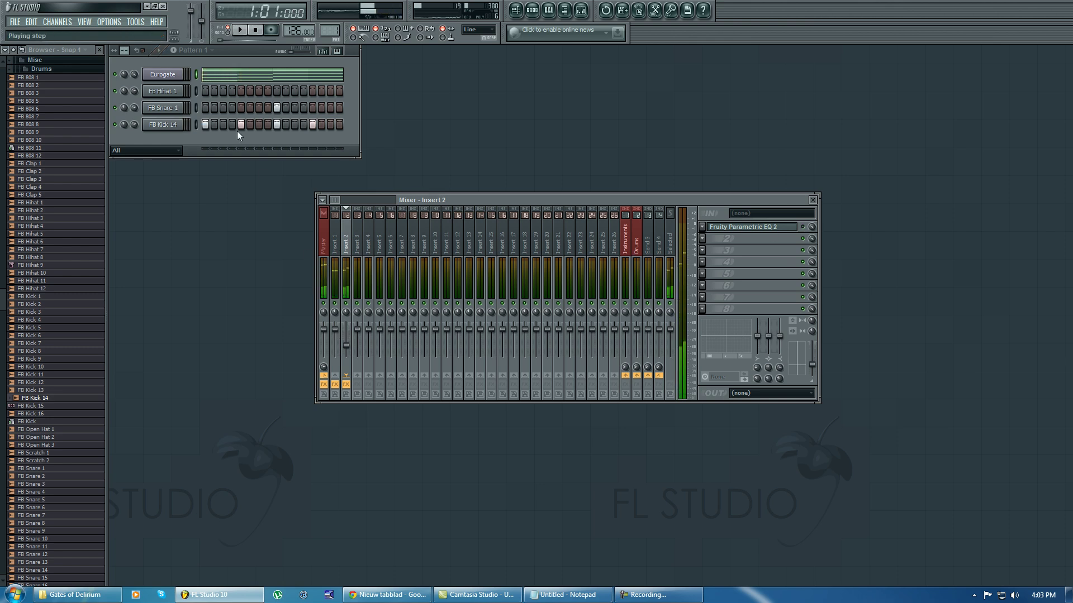
key("space")
left_click_drag(347, 346, 346, 350)
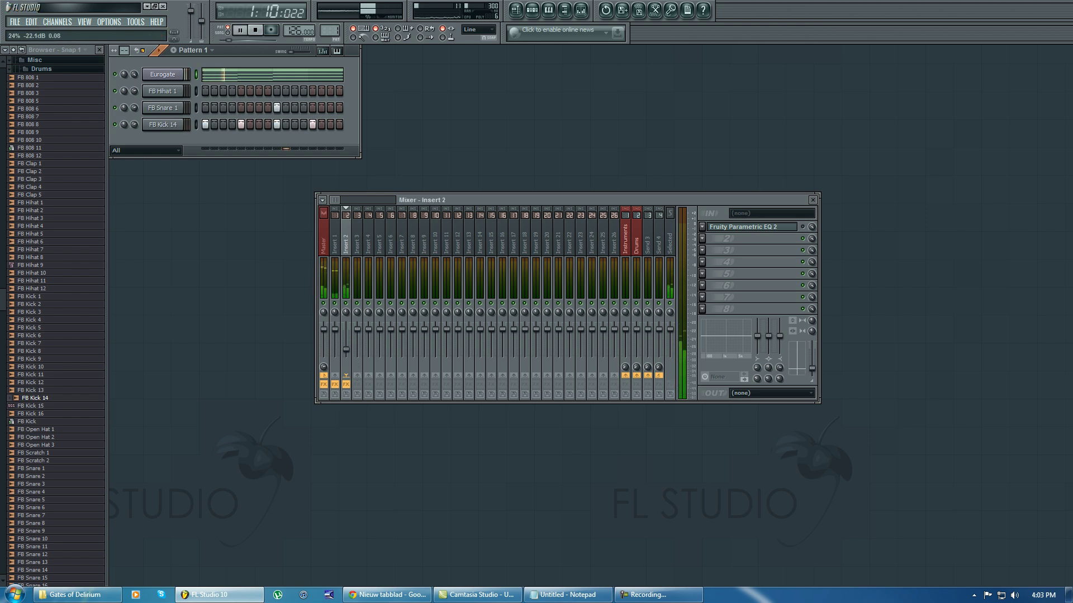
Try other presets in the Eurogate channel's Sytrus, load the 4 drawbars organ preset, play it and close the synth's window
left_click(179, 82)
left_click_drag(395, 152, 437, 73)
key("space")
left_click(473, 73)
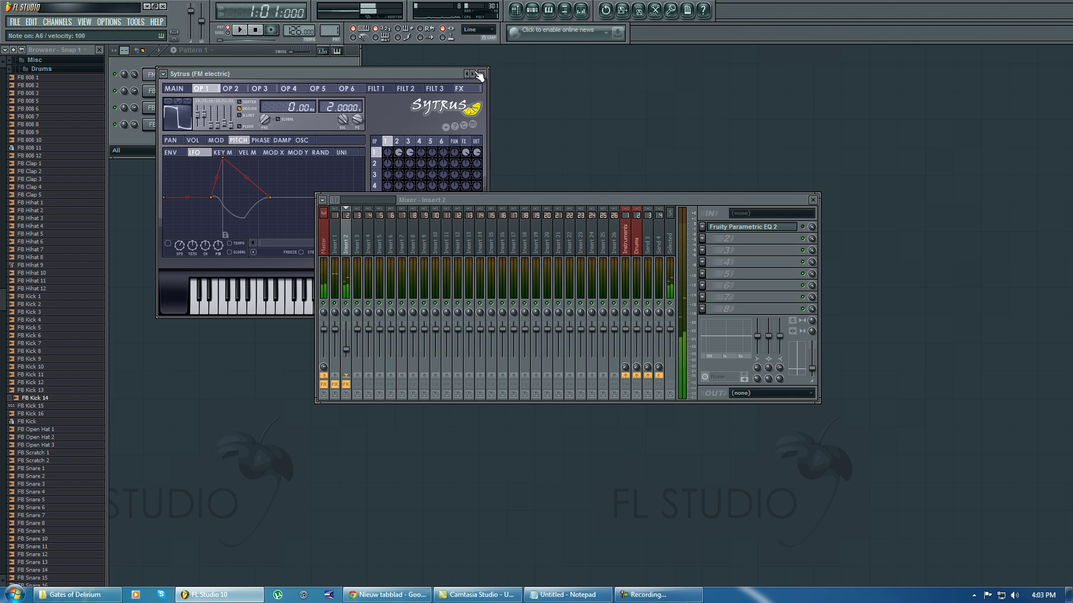
left_click(476, 74)
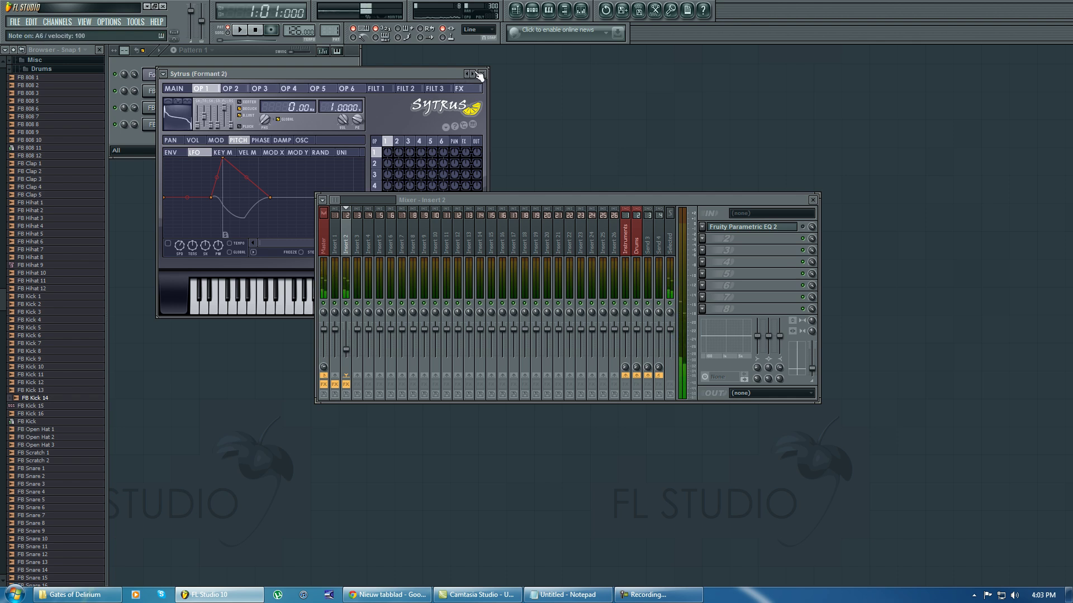
left_click(476, 73)
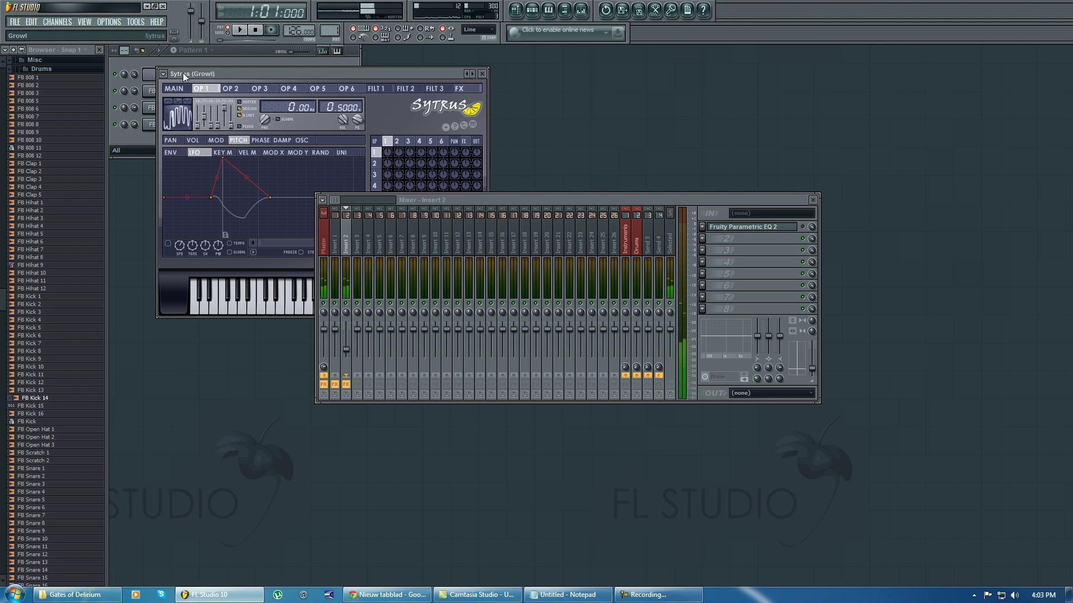
left_click(163, 74)
mouse_move(192, 104)
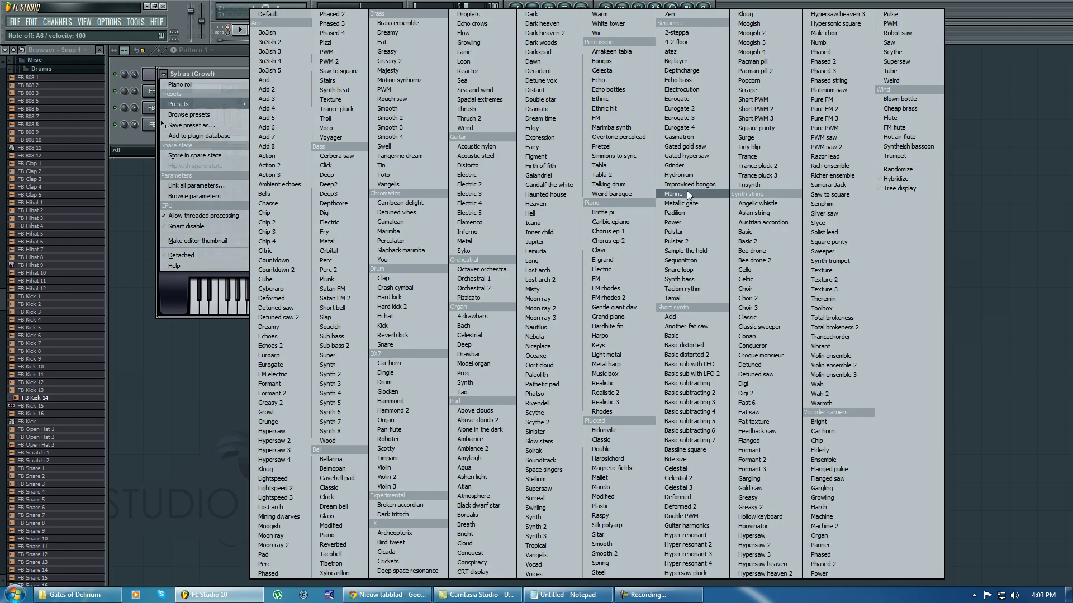
left_click(486, 315)
key("space")
left_click(481, 73)
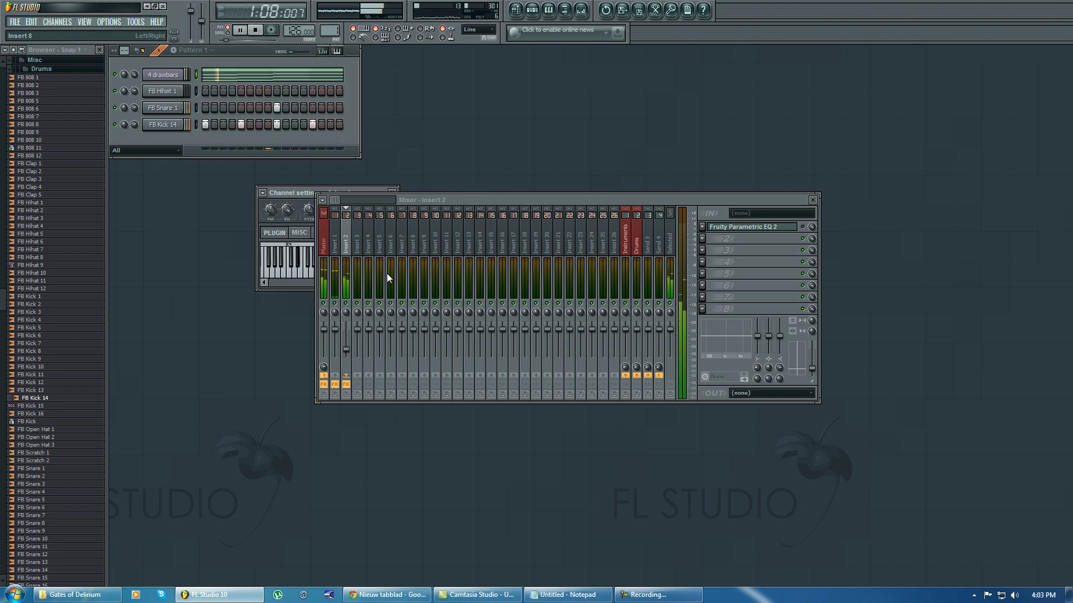
Examine the Fruity Peak Controller on Insert 1 during playback and close its window
left_click(335, 240)
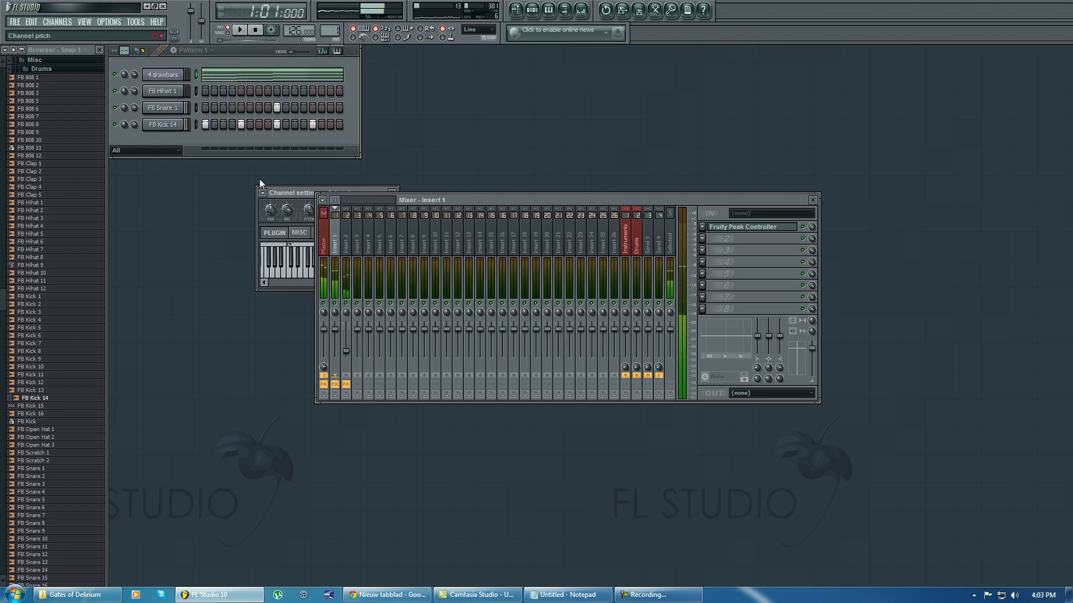
key("space")
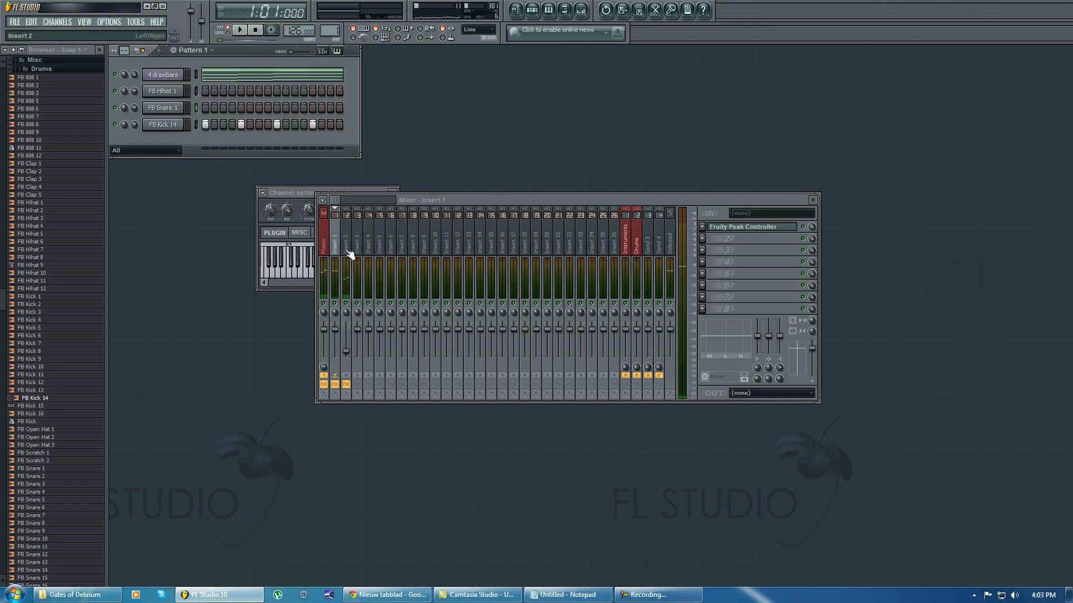
left_click(349, 254)
key("F1")
left_click(743, 227)
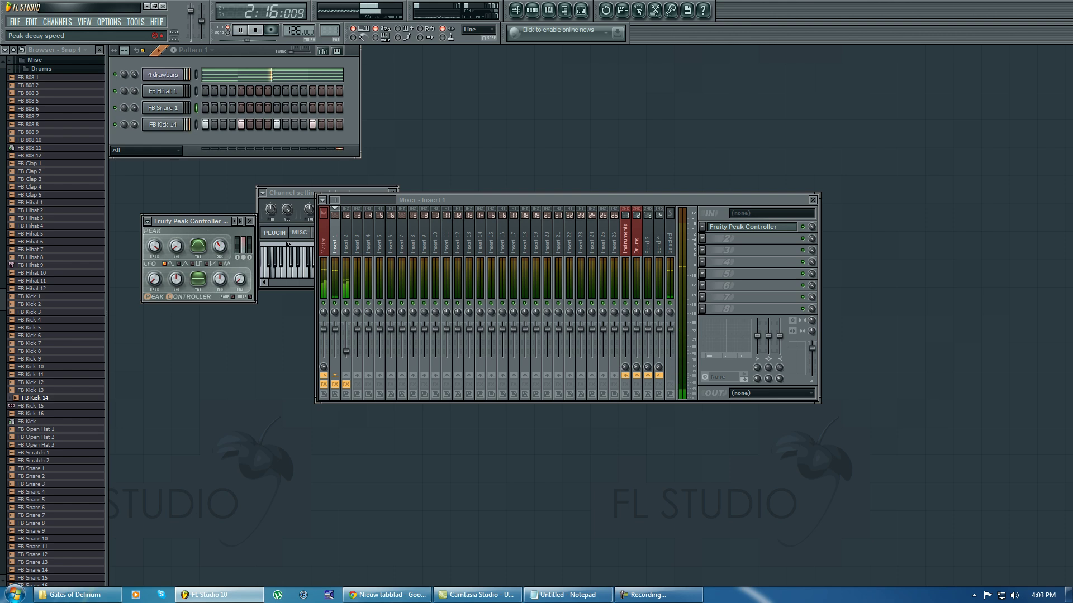
left_click(250, 222)
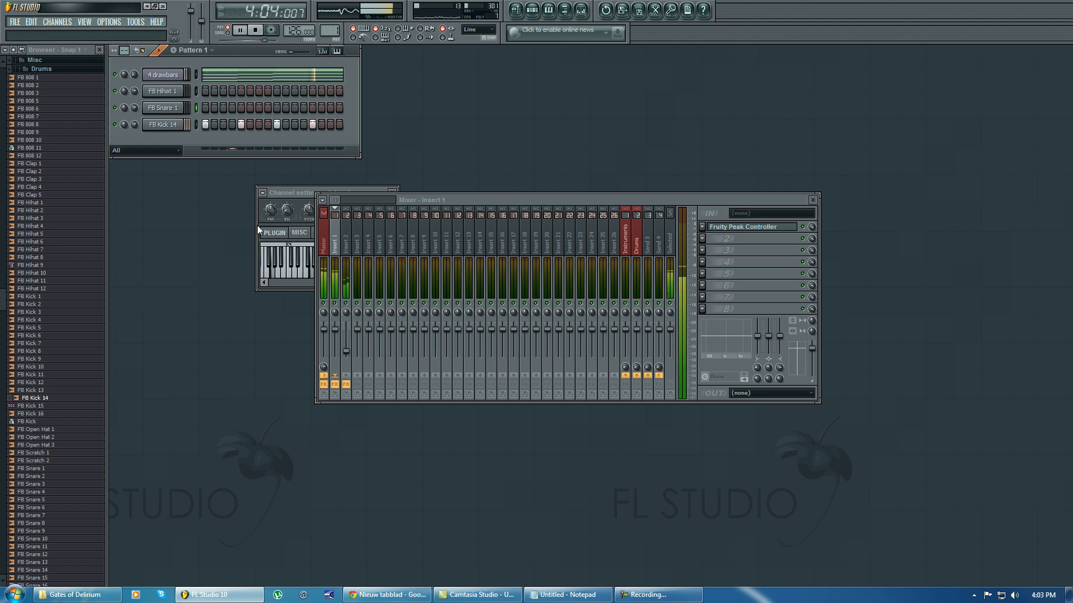
Close the channel settings and mixer windows and open the 4 drawbars channel's piano roll while the pattern plays
left_click(393, 192)
left_click(353, 255)
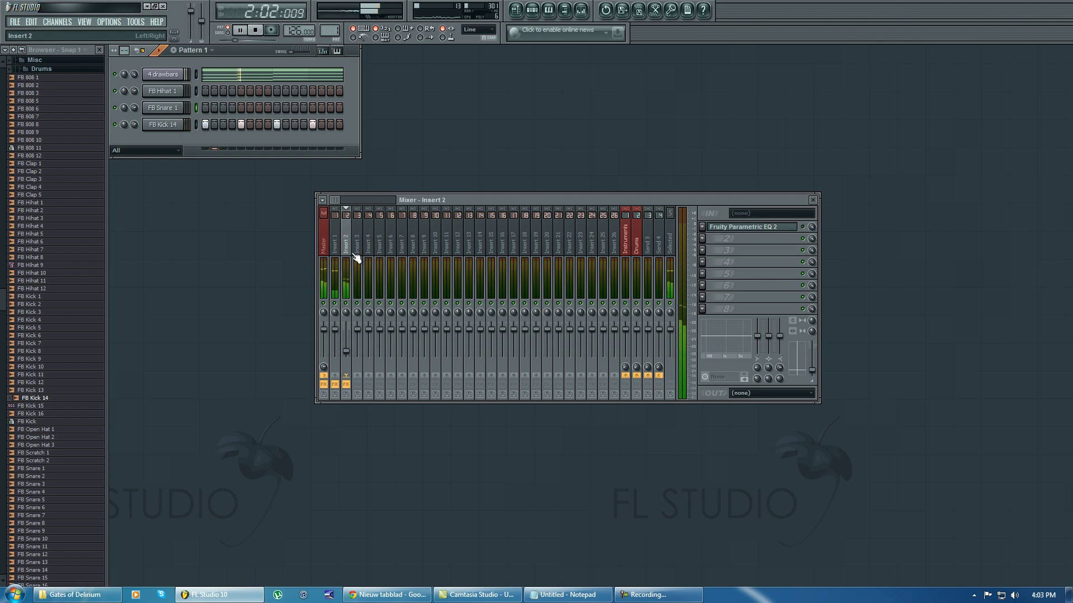
left_click(303, 82)
left_click(813, 200)
key("space")
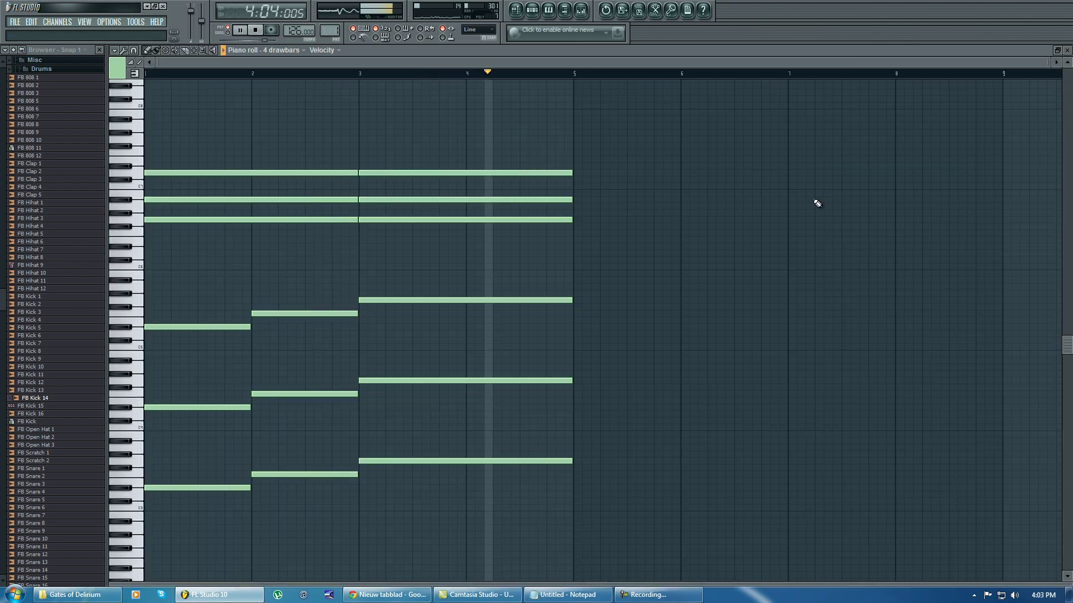
left_click_drag(578, 505, 532, 283)
left_click(703, 257)
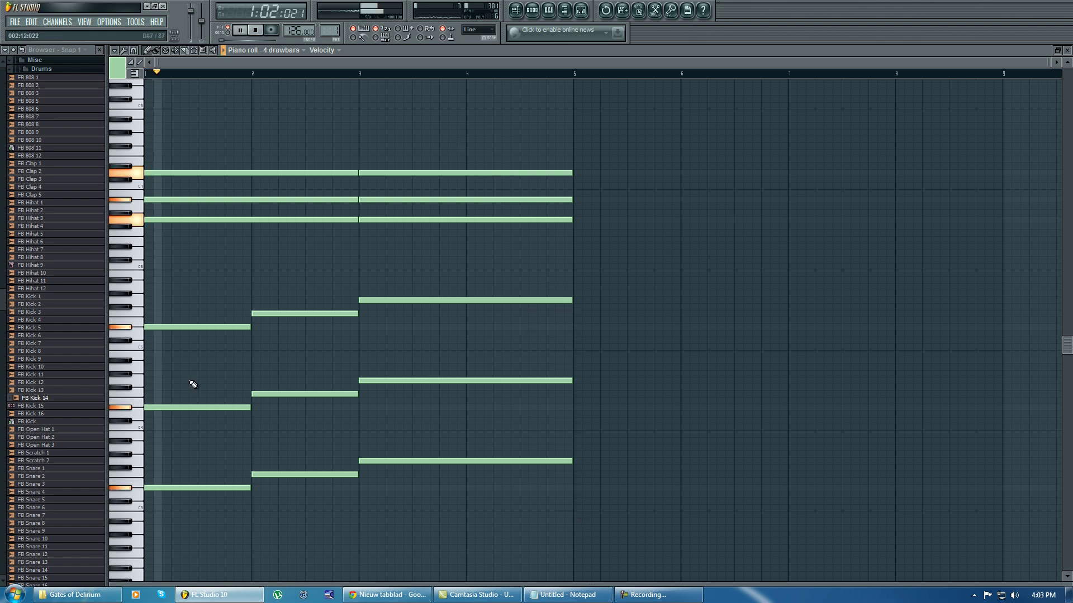
Switch to Notepad, write "Thats basically it" and close the note without saving
left_click(601, 595)
type("Thas")
key("BackSpace")
type("ts basi")
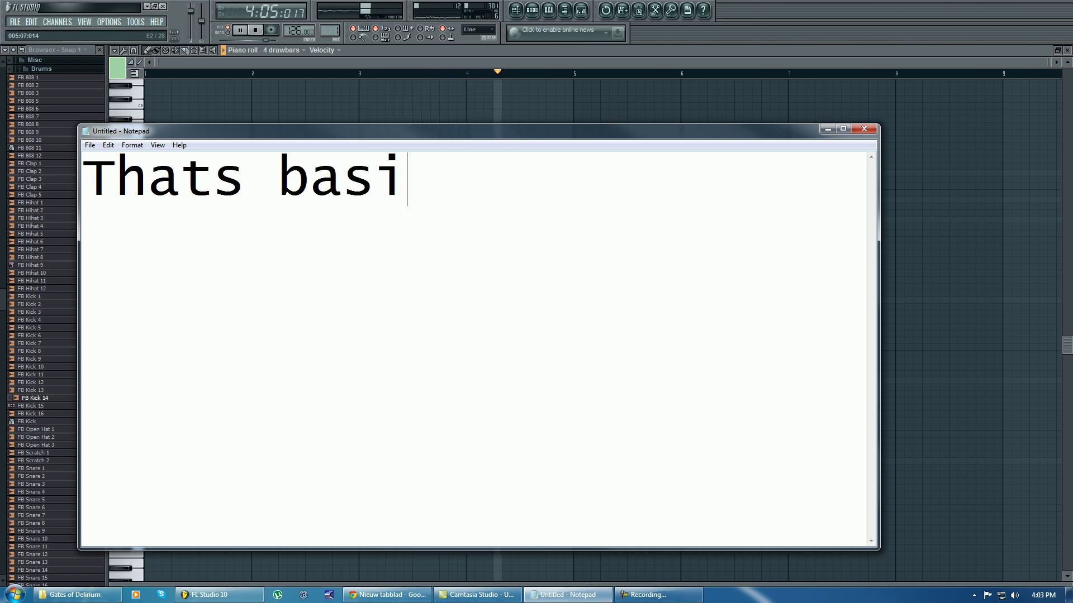
type("cally it")
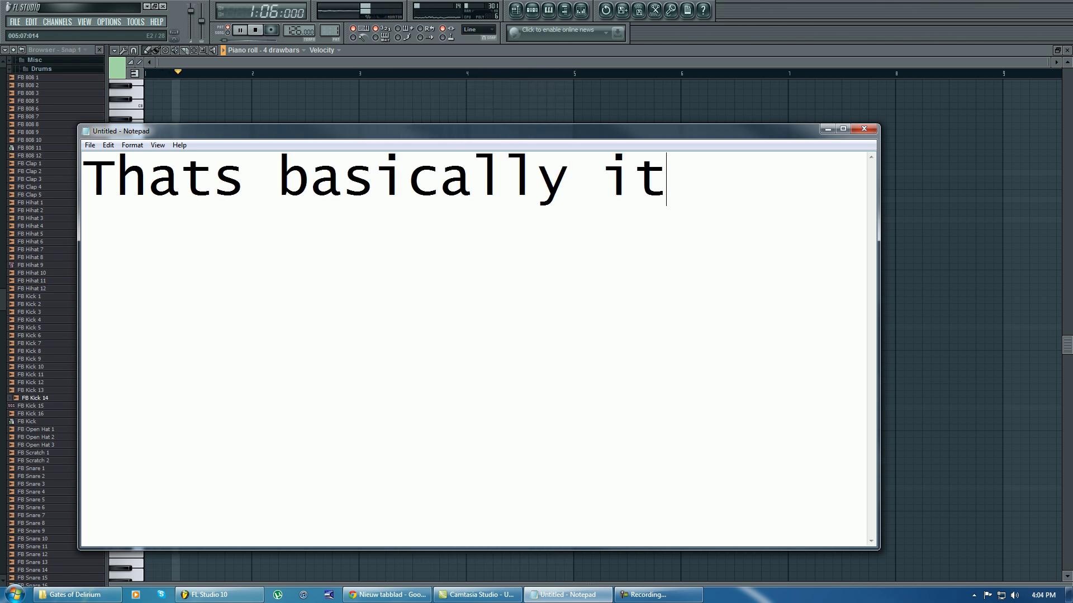
left_click(863, 130)
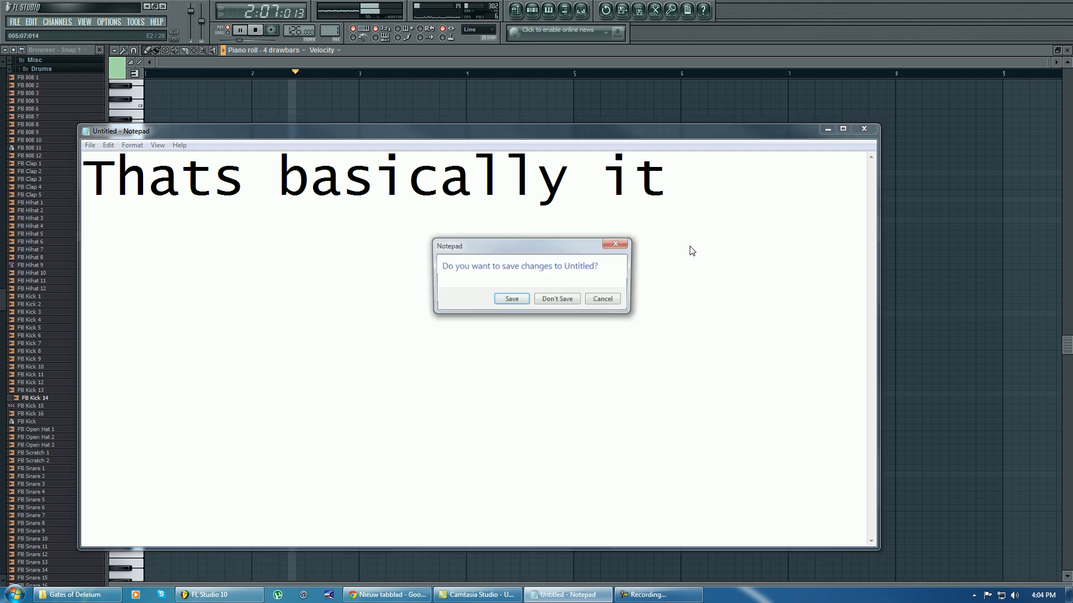
left_click(555, 298)
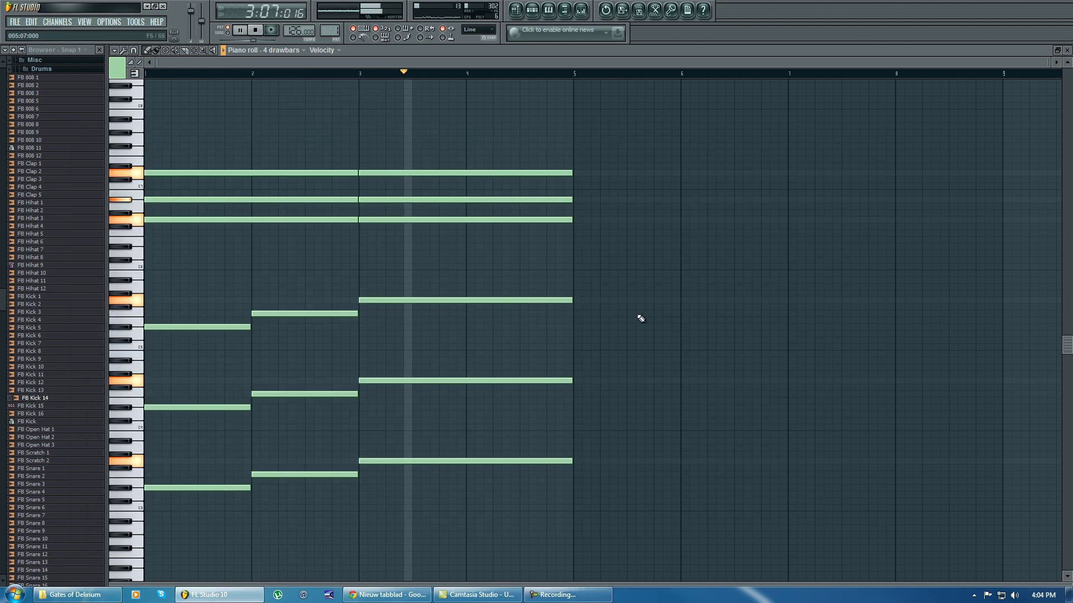